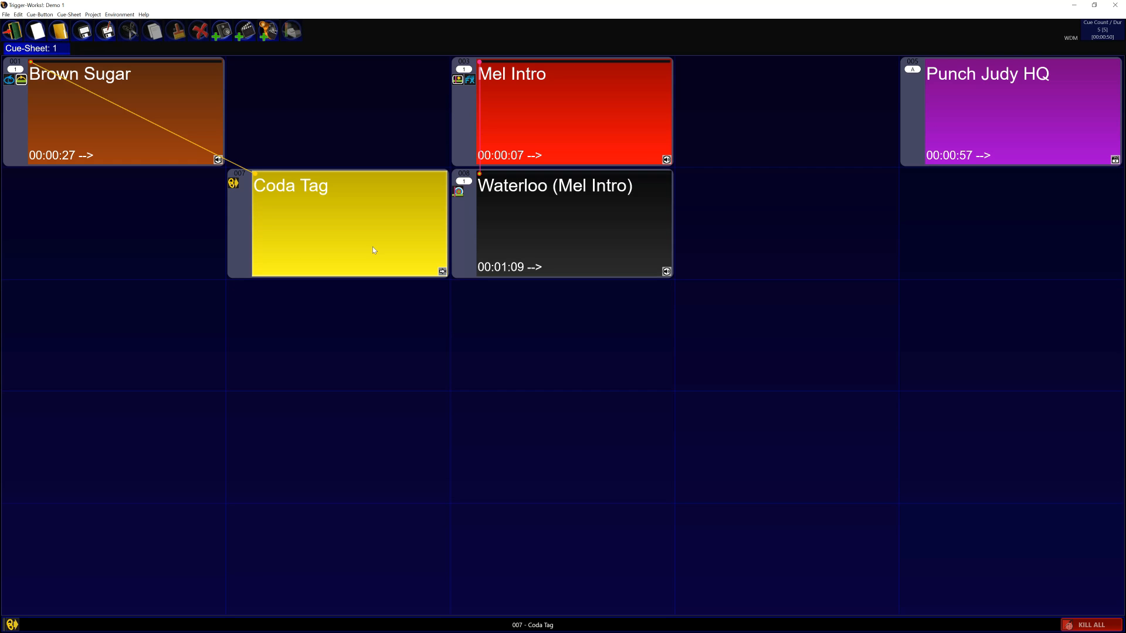
# Add the Mel Intro and Waterloo buttons to the Brown Sugar selection, and remove both again.
pyautogui.click(49, 83)
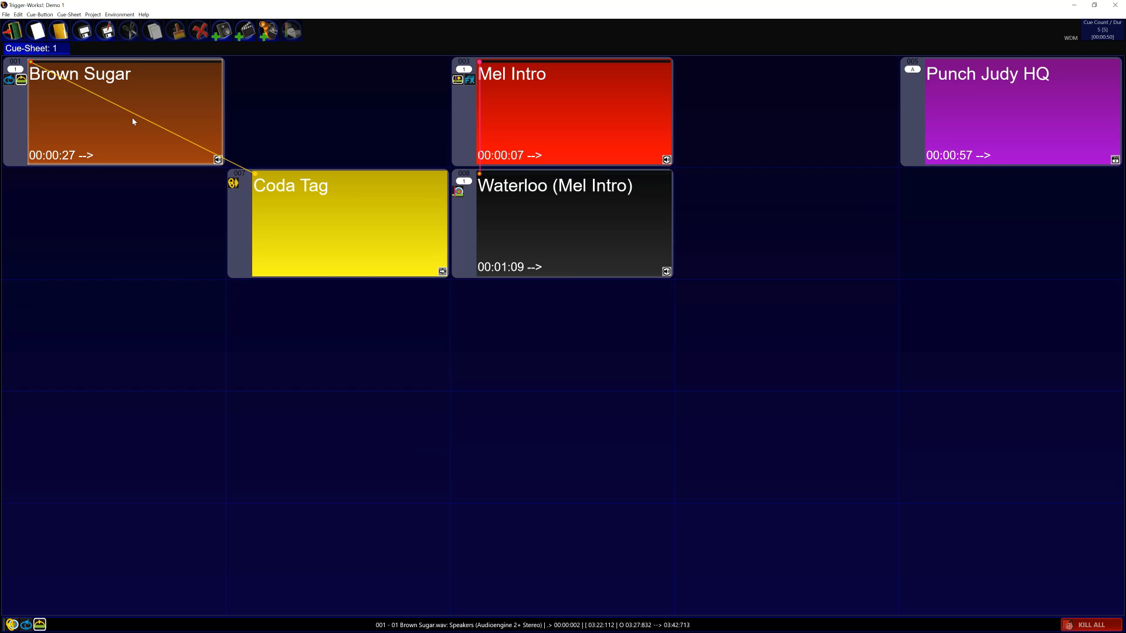
pyautogui.click(13, 109)
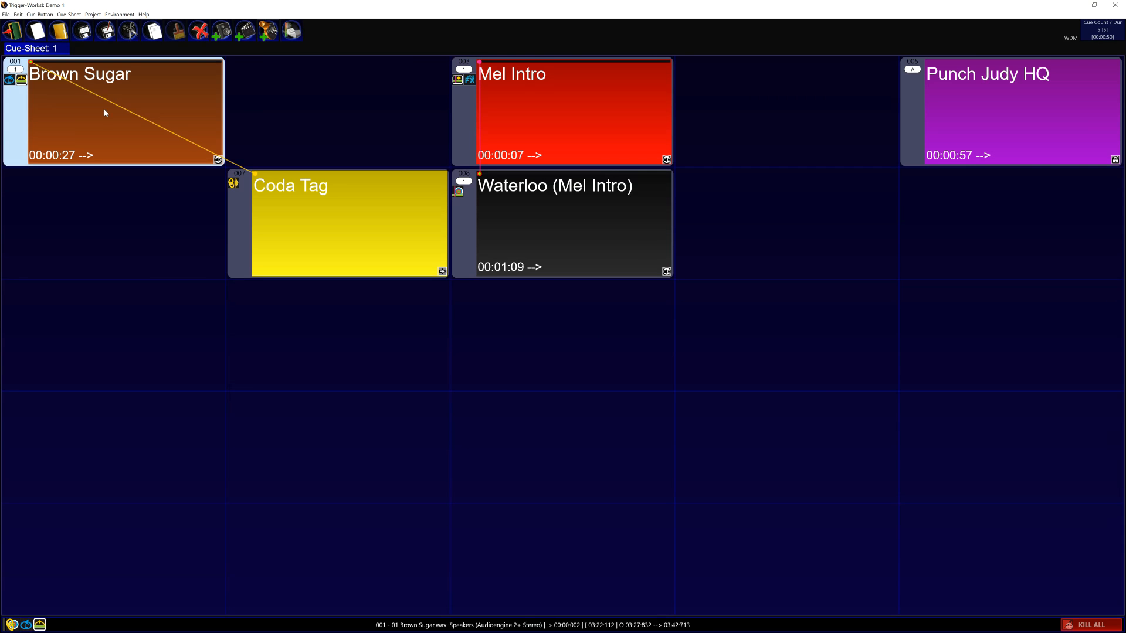
pyautogui.keyDown('ctrl'); pyautogui.click(465, 148); pyautogui.keyUp('ctrl')
pyautogui.keyDown('ctrl'); pyautogui.click(460, 199); pyautogui.keyUp('ctrl')
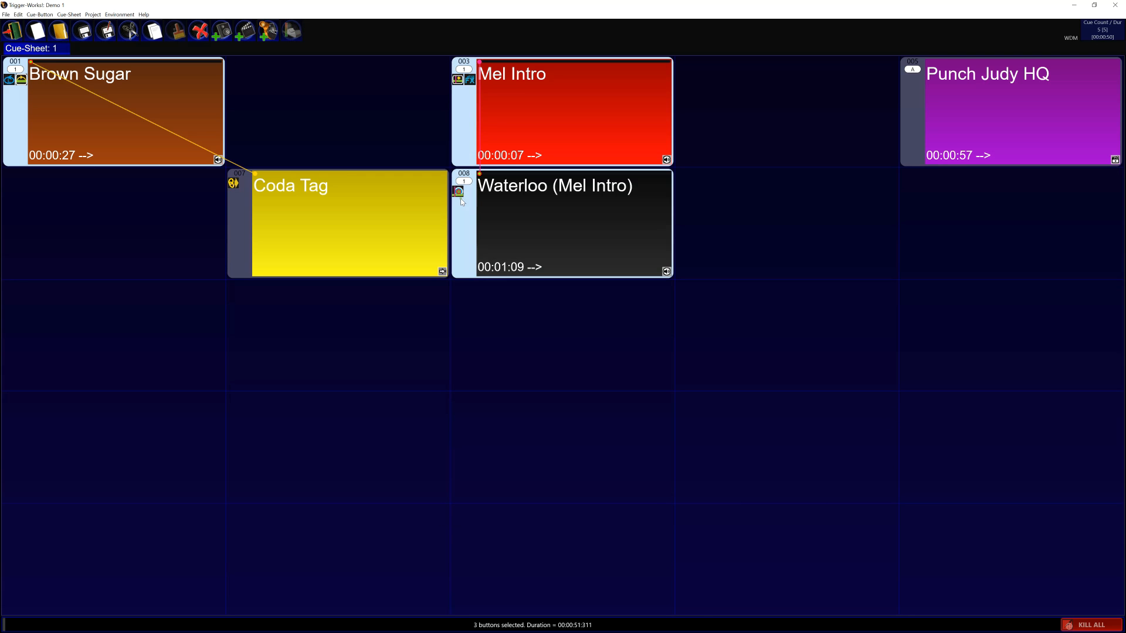
pyautogui.keyDown('ctrl'); pyautogui.click(470, 139); pyautogui.keyUp('ctrl')
pyautogui.keyDown('ctrl'); pyautogui.click(463, 200); pyautogui.keyUp('ctrl')
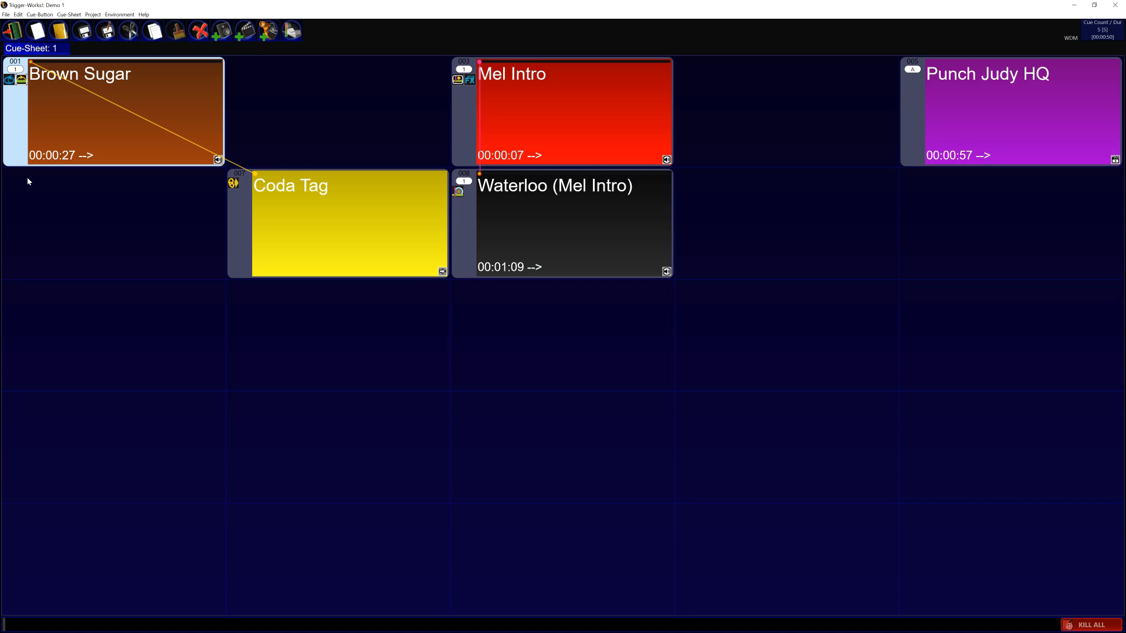
# Open the Brown Sugar button's properties and review its cue-control, cue-display and audio settings.
pyautogui.rightClick(19, 130)
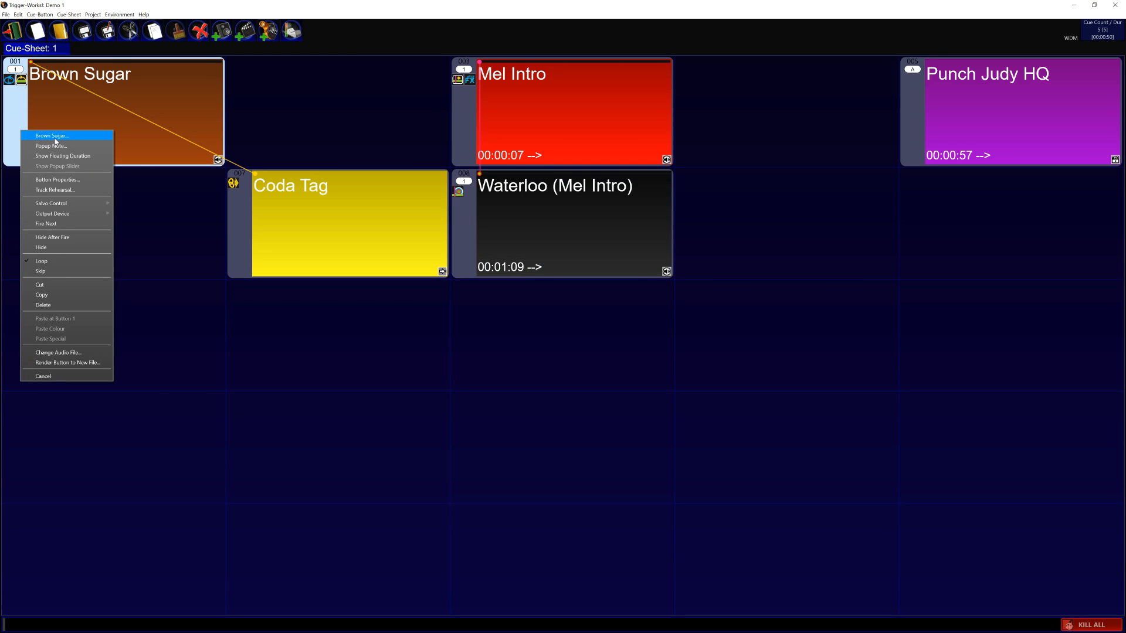
pyautogui.click(70, 181)
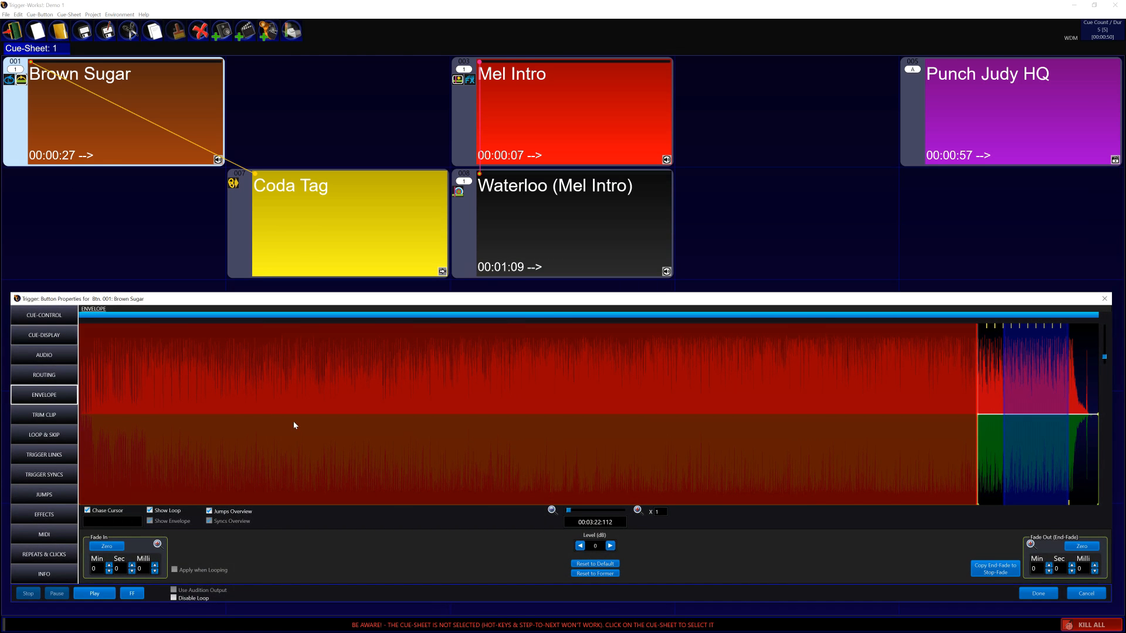
pyautogui.click(44, 318)
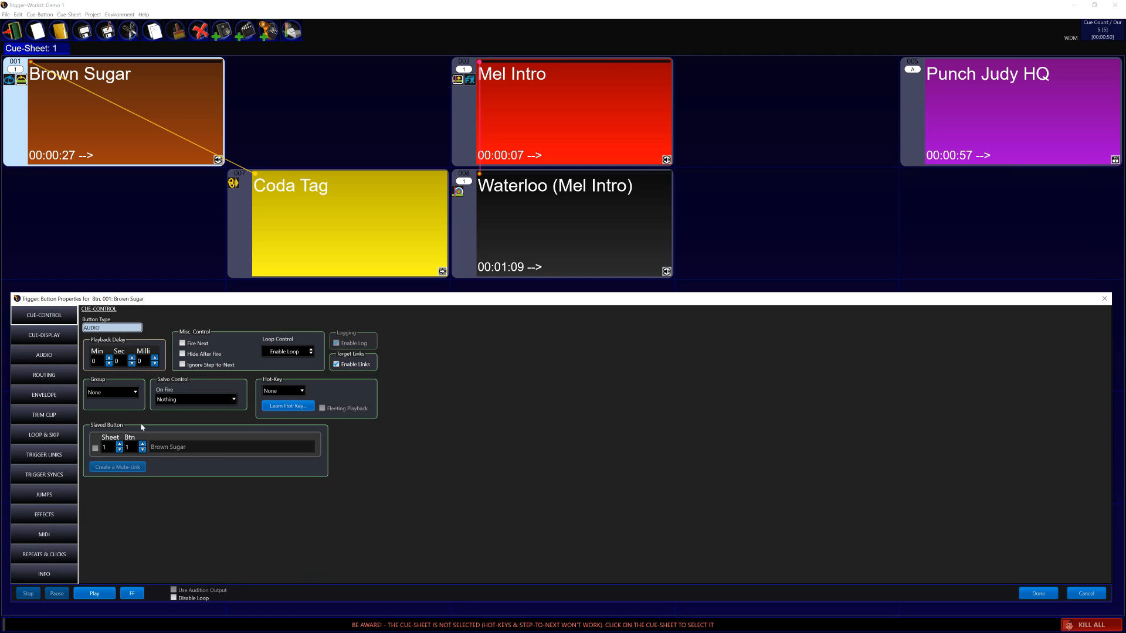
pyautogui.click(50, 339)
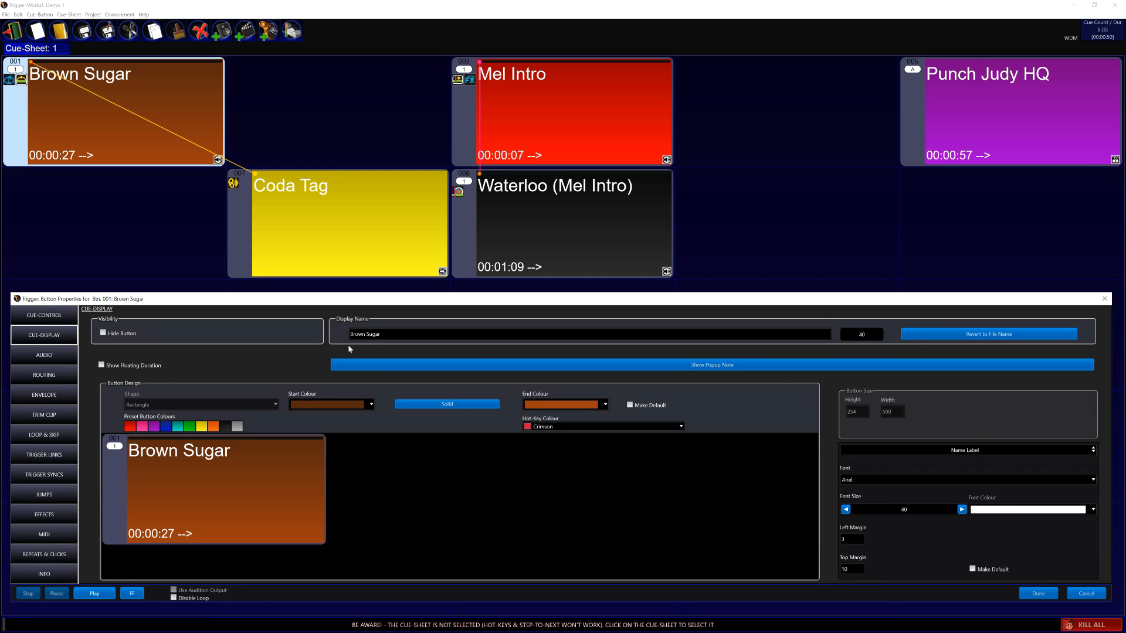
pyautogui.click(62, 355)
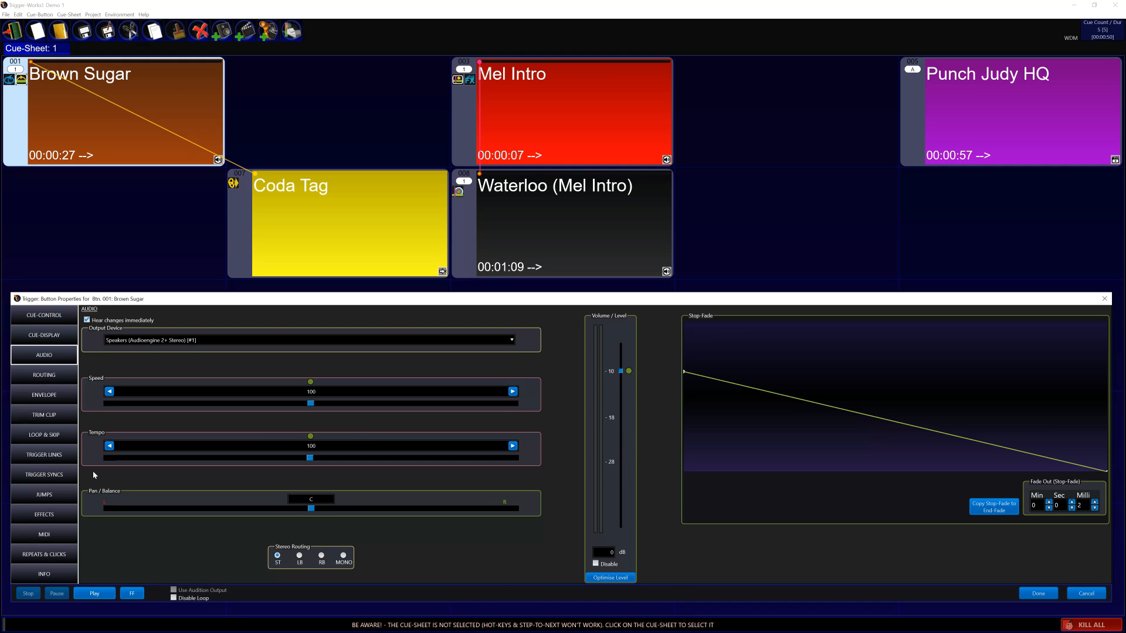
# Examine the loop region near the end of Brown Sugar and its Loop & Skip settings, and close the properties.
pyautogui.click(54, 435)
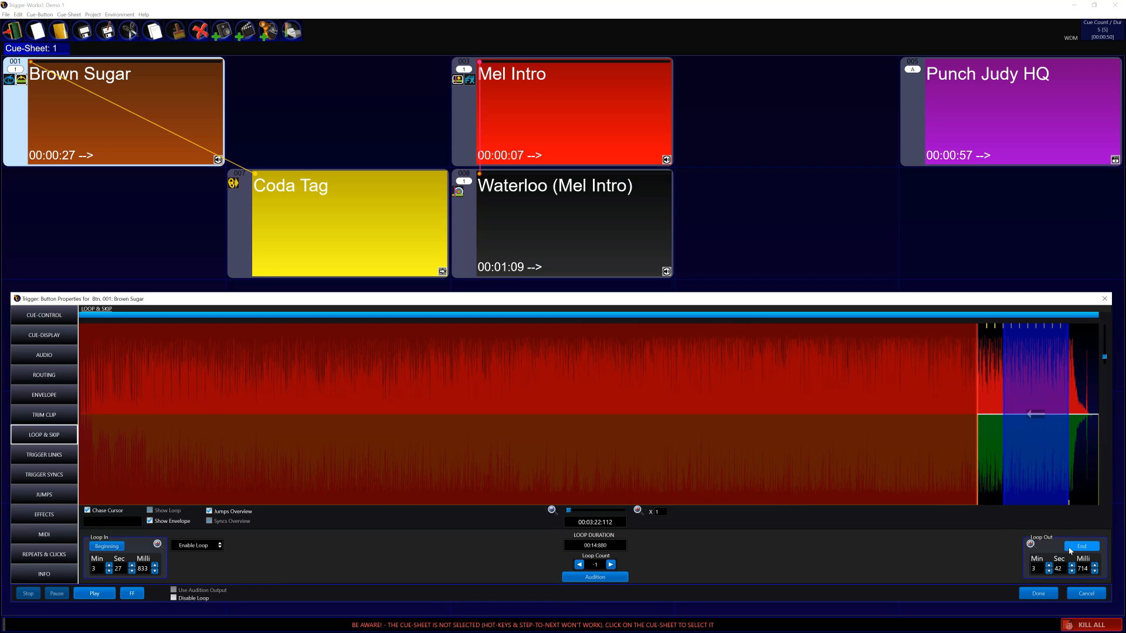
pyautogui.scroll(3, 1054, 451)
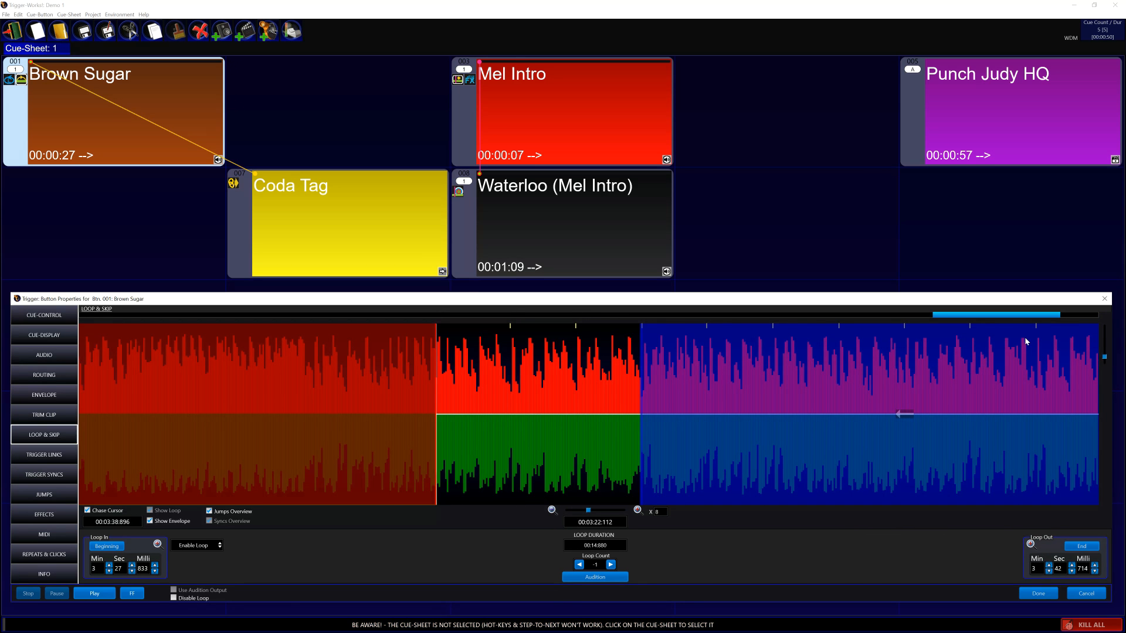
pyautogui.moveTo(1023, 315)
pyautogui.mouseDown()
pyautogui.moveTo(1036, 315)
pyautogui.moveTo(1025, 315)
pyautogui.mouseUp()
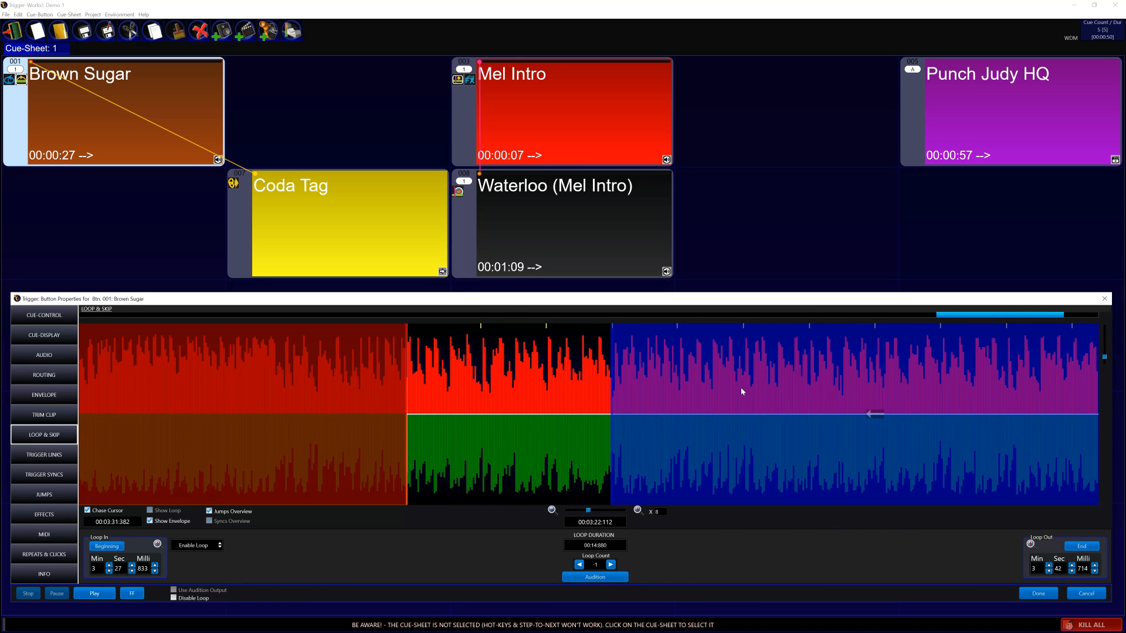
pyautogui.moveTo(1013, 321); pyautogui.dragTo(1035, 322)
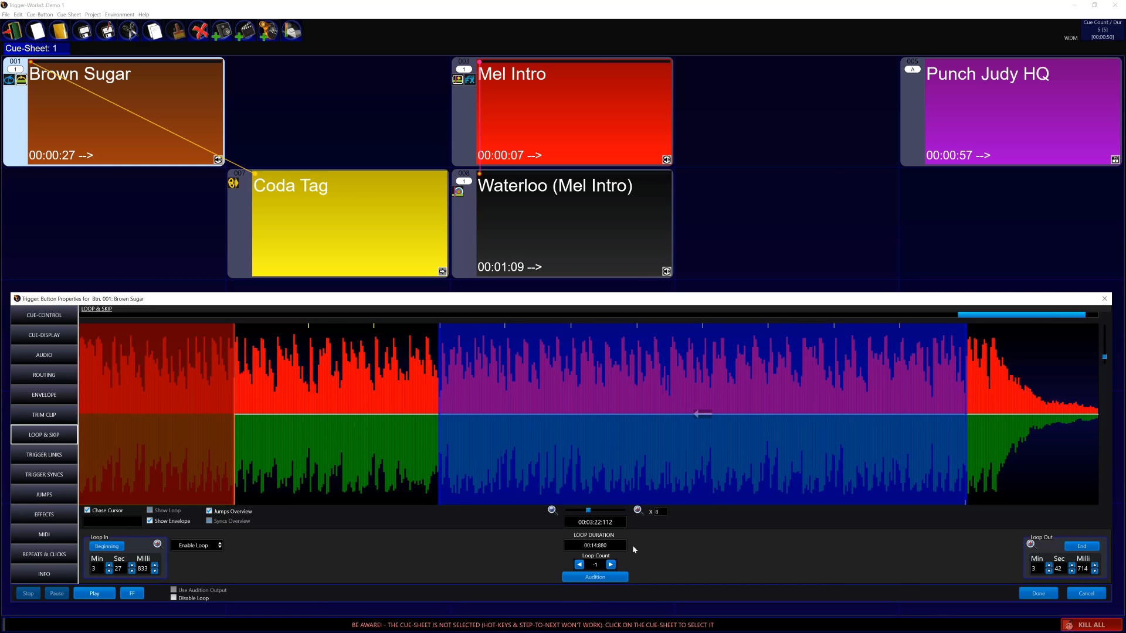
pyautogui.click(579, 564)
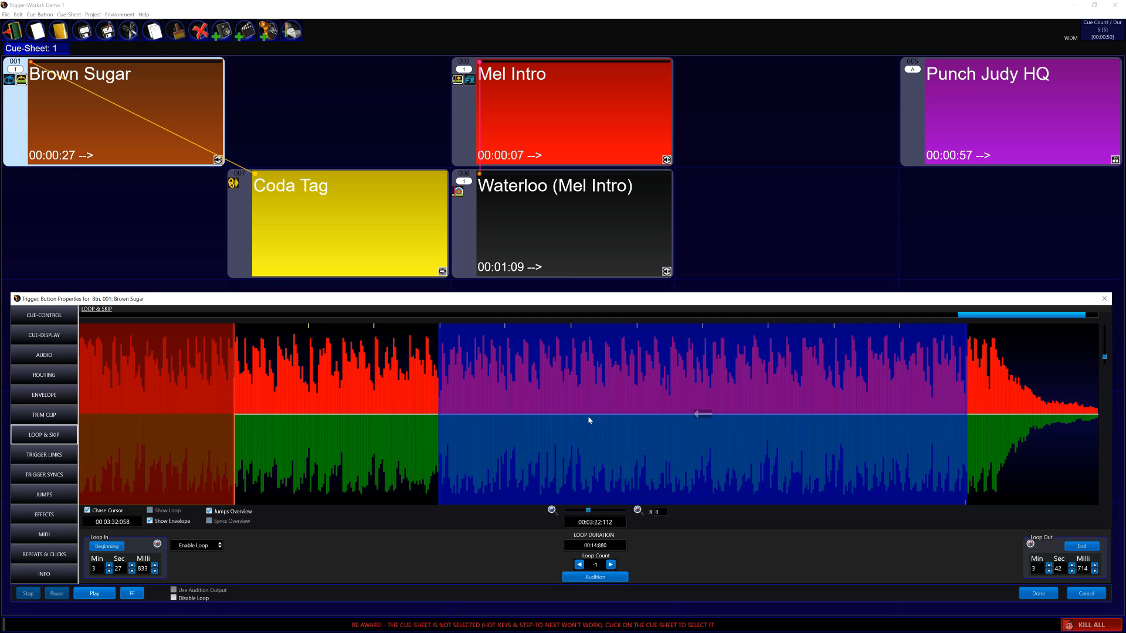
pyautogui.click(1038, 593)
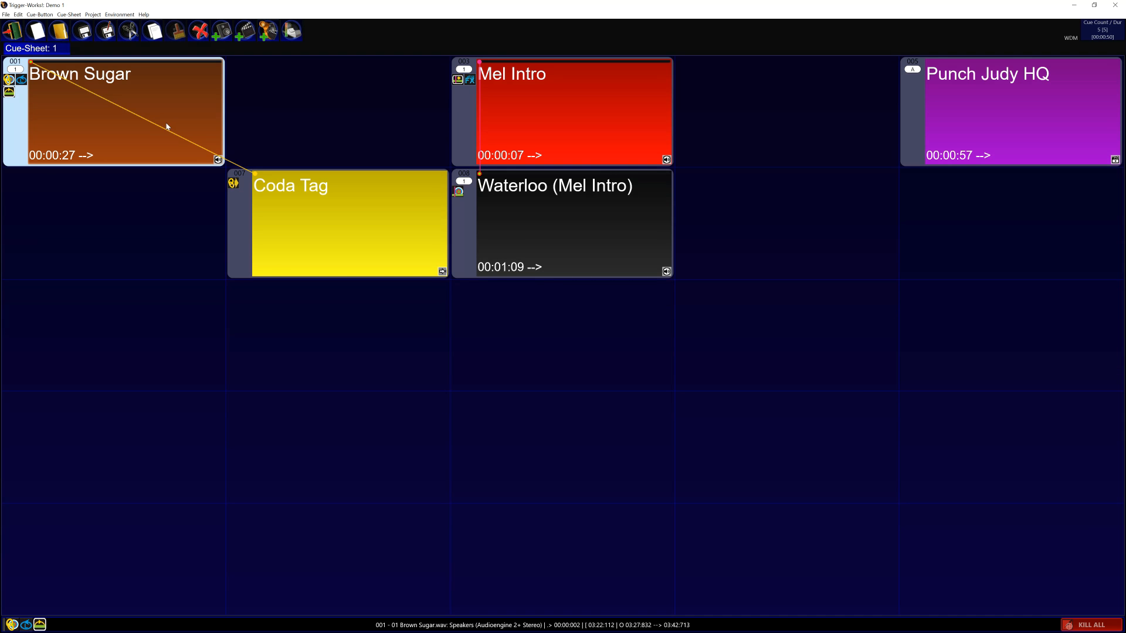
# Fire Brown Sugar, move its playing button to the third column of the fourth row, and return it to the first slot.
pyautogui.click(81, 114)
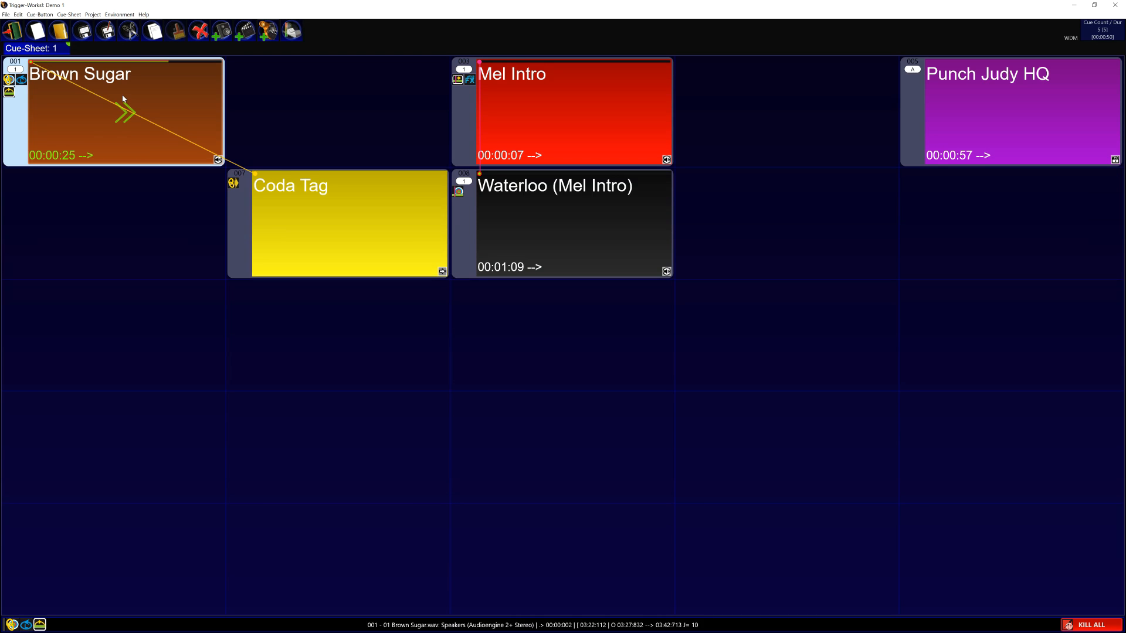
pyautogui.moveTo(10, 105); pyautogui.dragTo(507, 444)
pyautogui.click(461, 456)
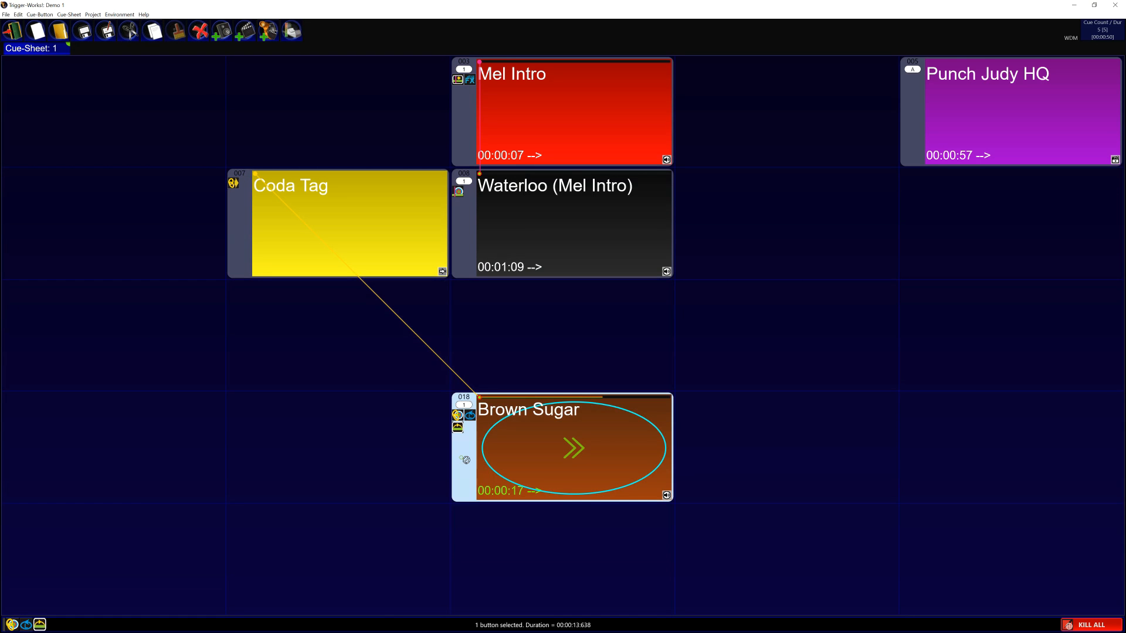
pyautogui.moveTo(57, 77); pyautogui.dragTo(57, 78)
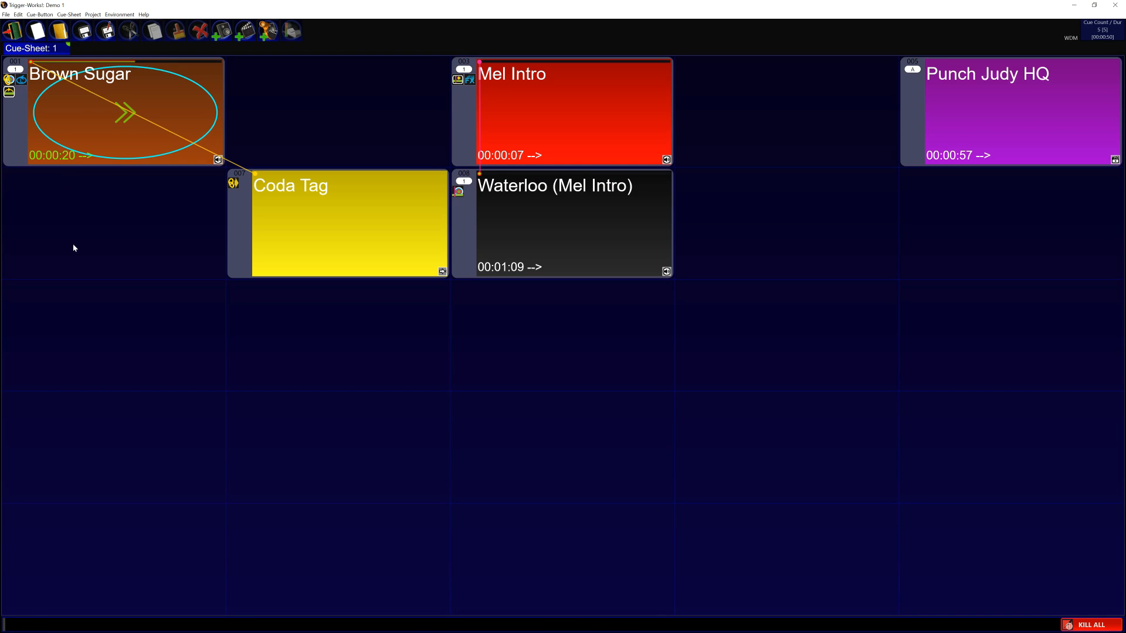
pyautogui.click(107, 137)
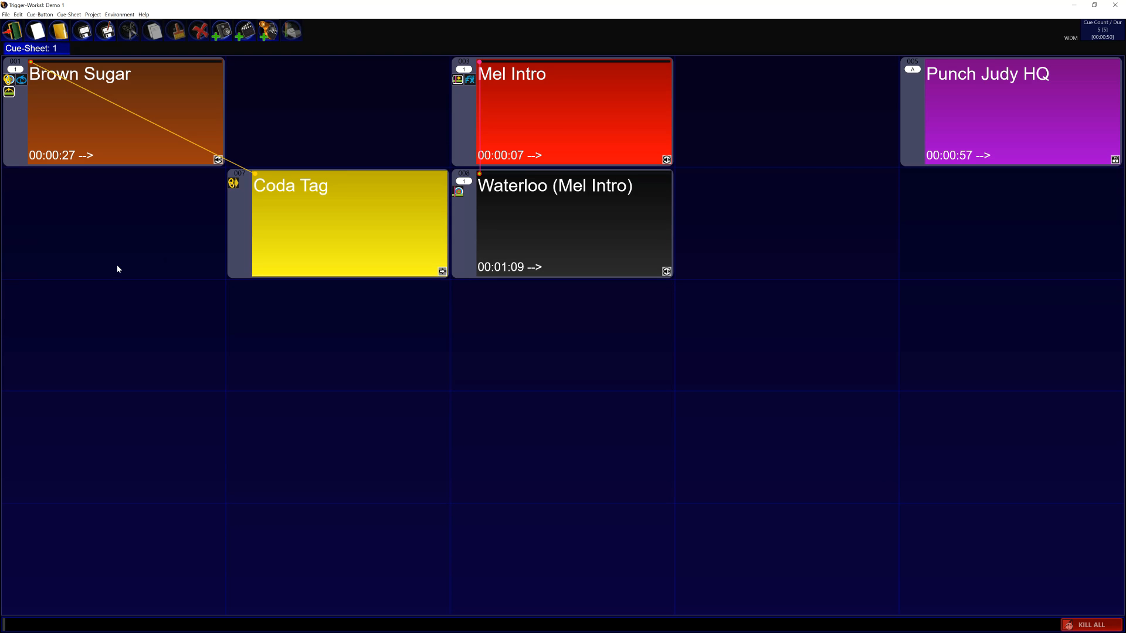
# Add a trigger button named Exit Loop in the empty slot directly below Brown Sugar.
pyautogui.rightClick(39, 205)
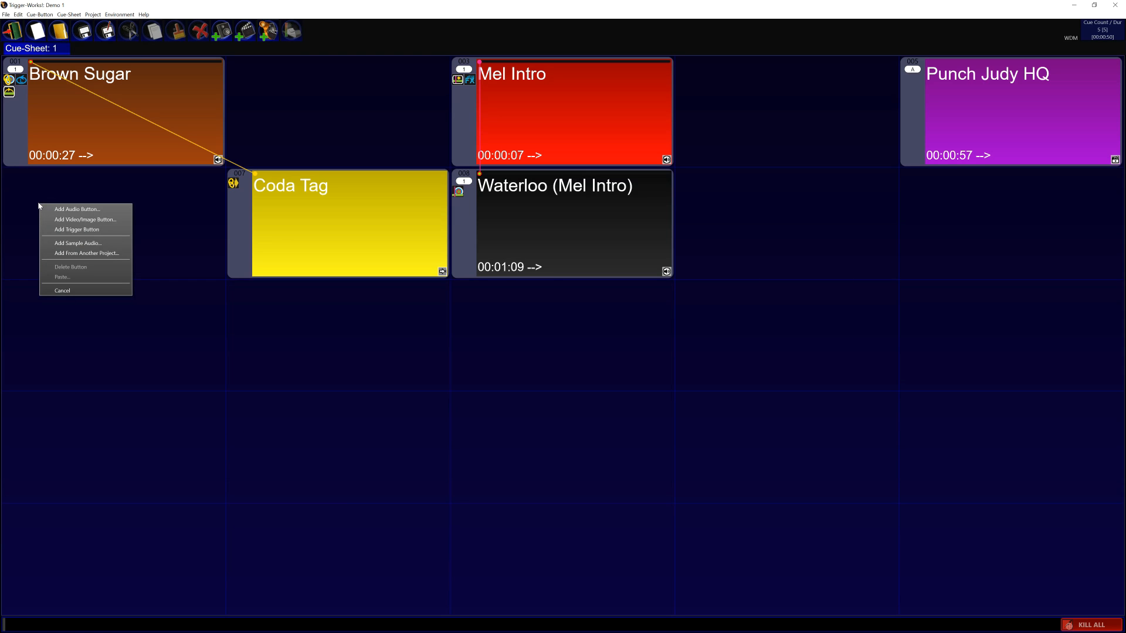
pyautogui.click(79, 230)
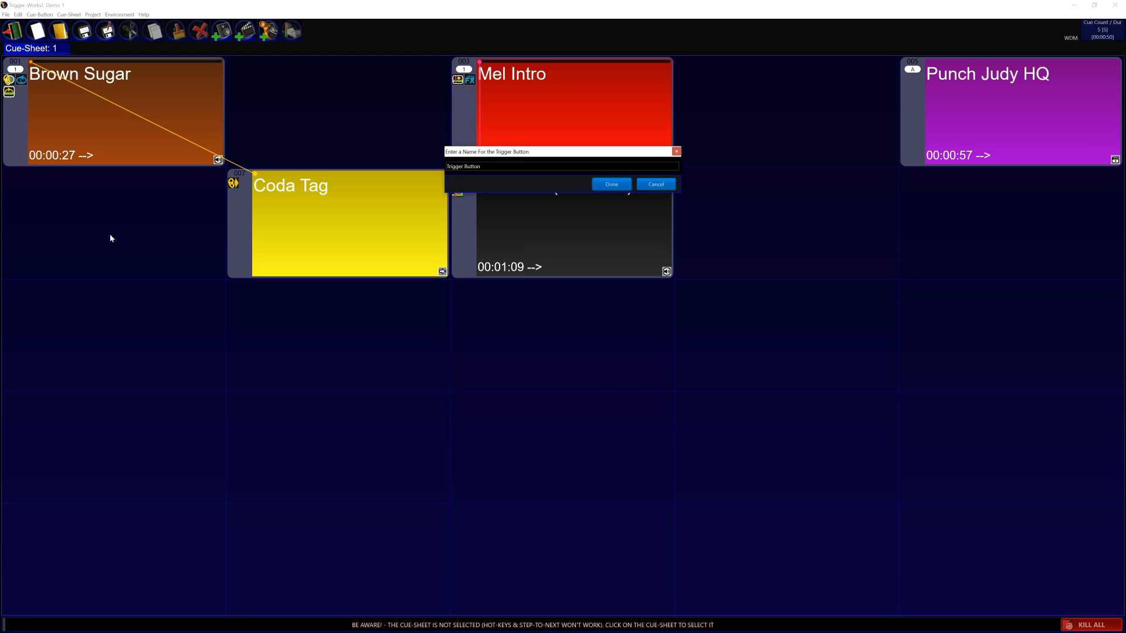
pyautogui.moveTo(509, 167); pyautogui.dragTo(408, 171)
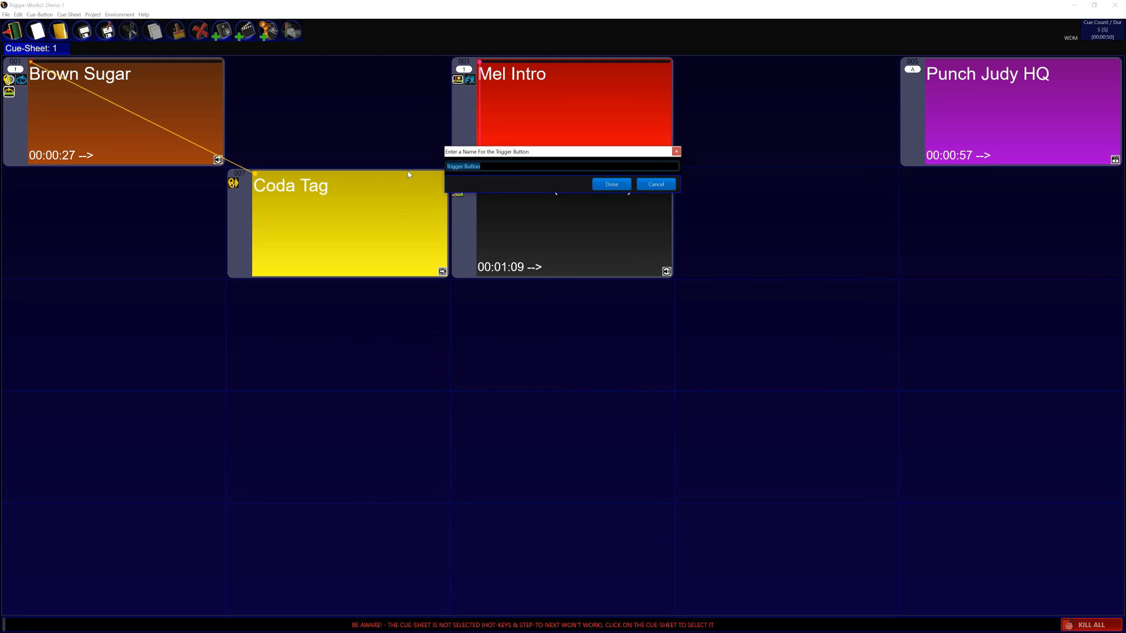
pyautogui.write('Exit ')
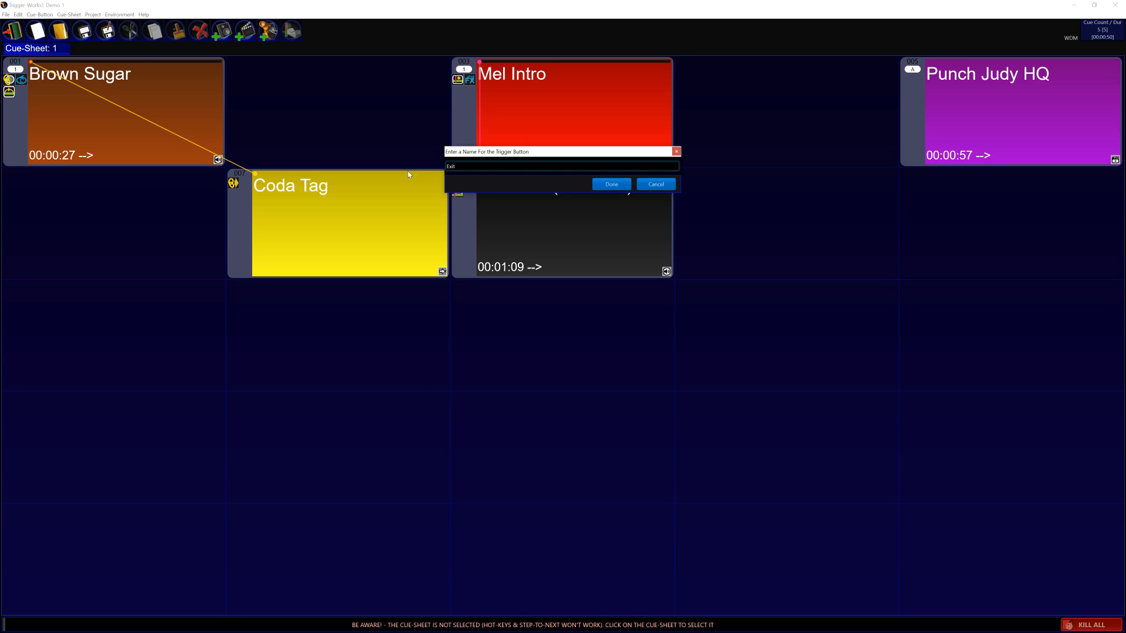
pyautogui.write('Loop')
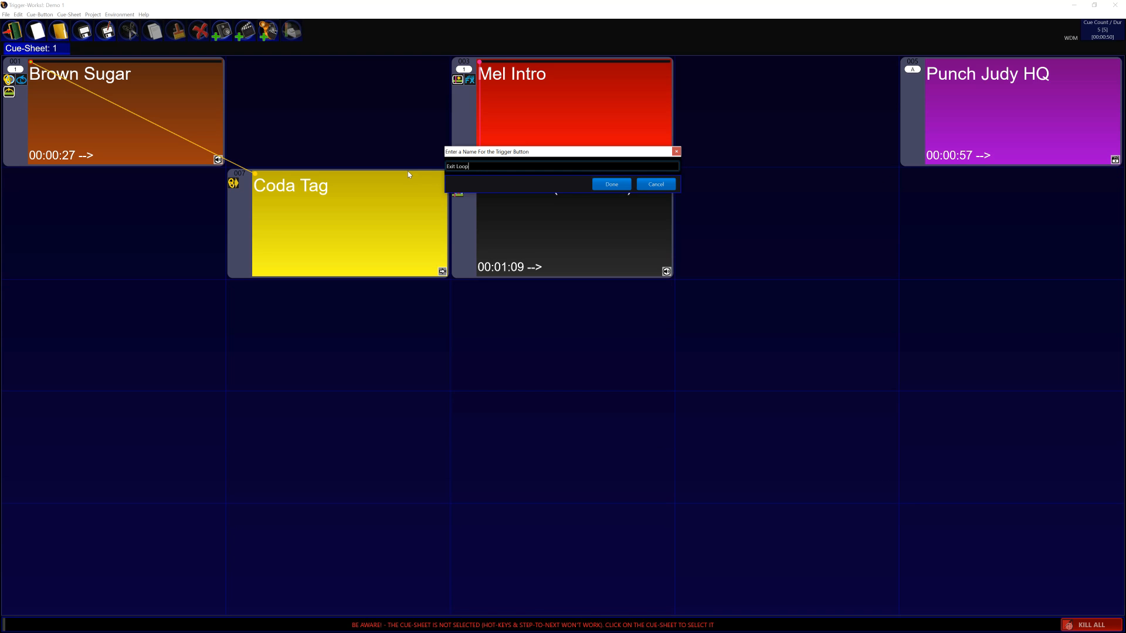
pyautogui.press('Return')
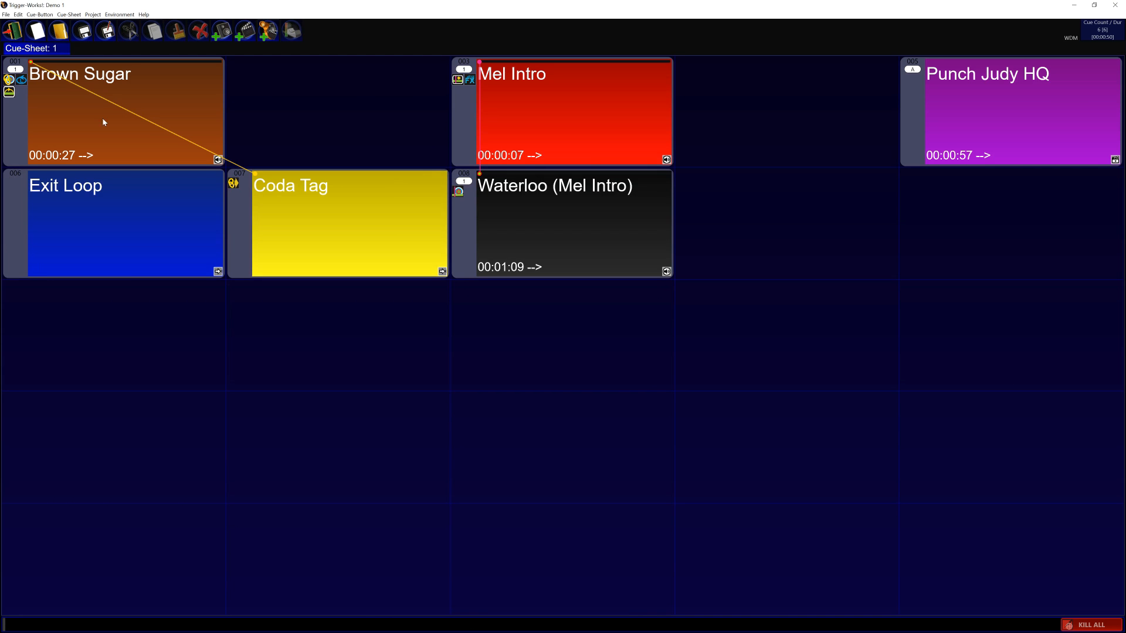
# Link the Exit Loop trigger to Brown Sugar with the On Fire event and Exit Loop as the target action.
pyautogui.click(106, 176)
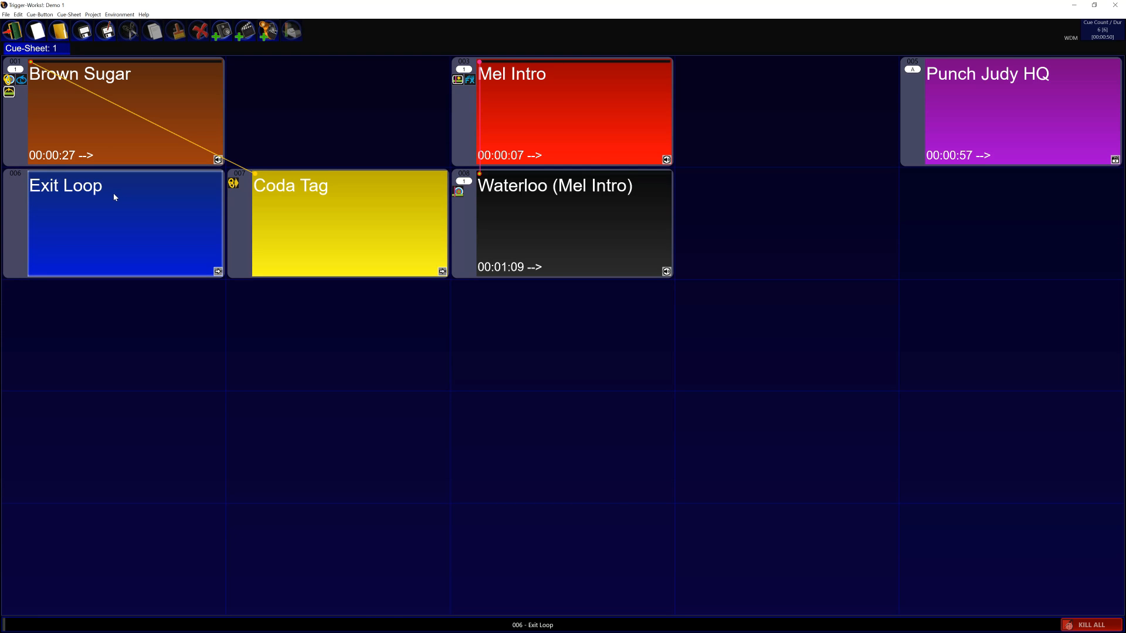
pyautogui.click(85, 133)
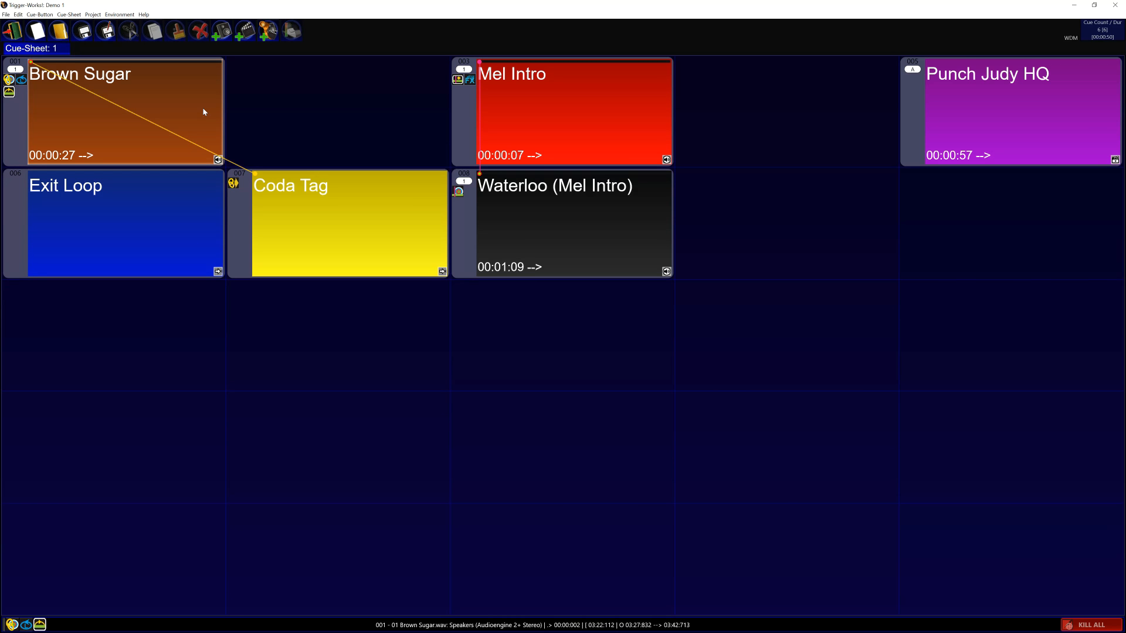
pyautogui.click(86, 231)
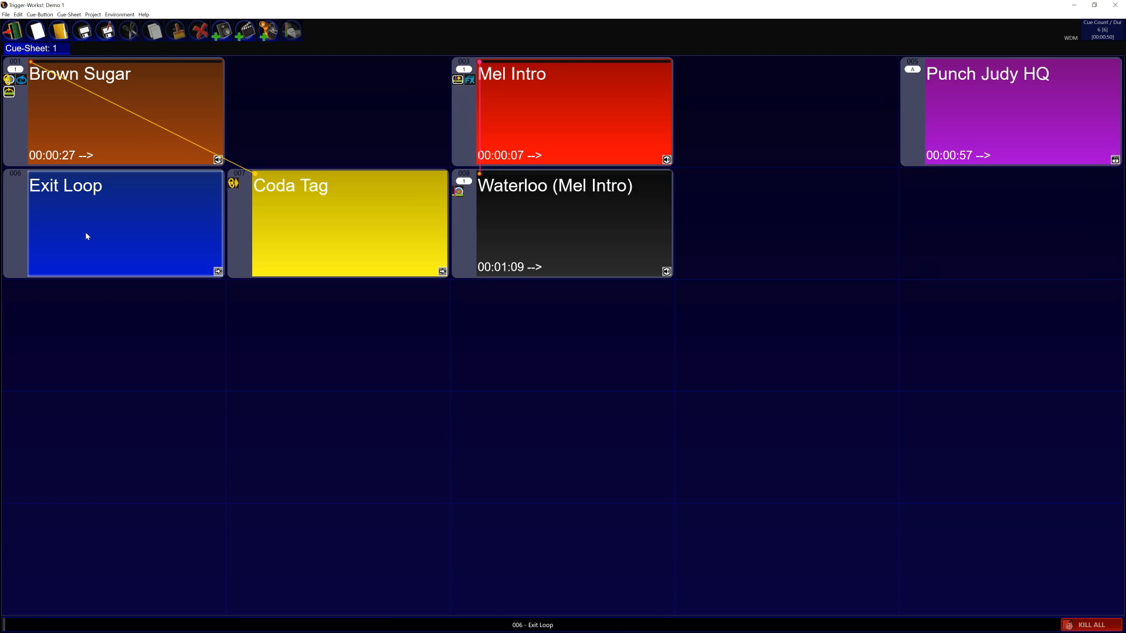
pyautogui.click(22, 235)
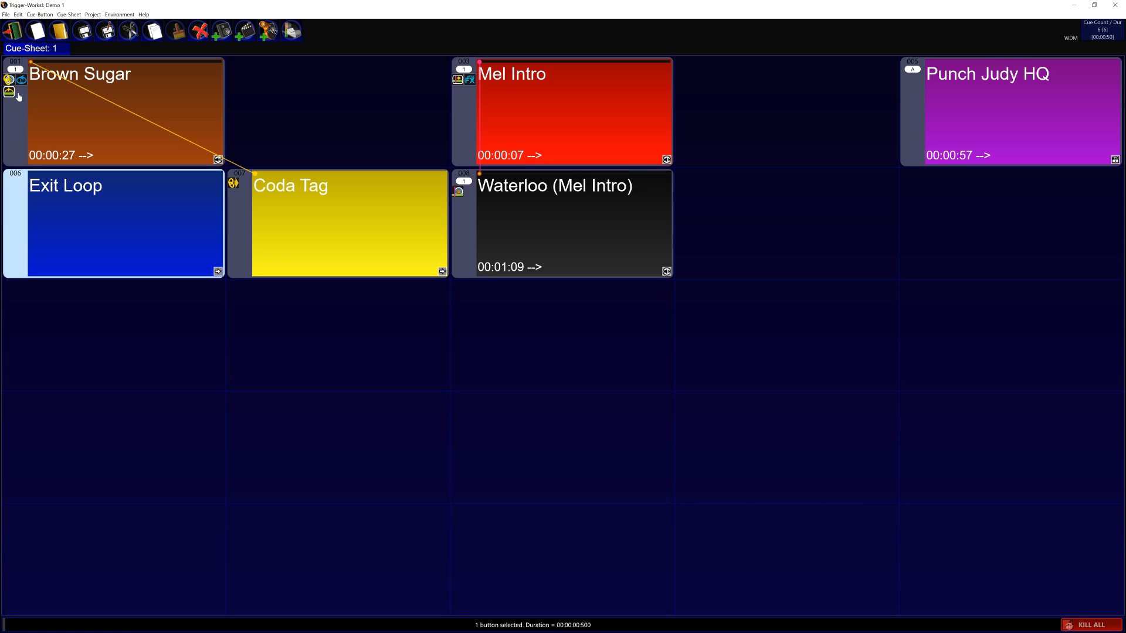
pyautogui.click(18, 114)
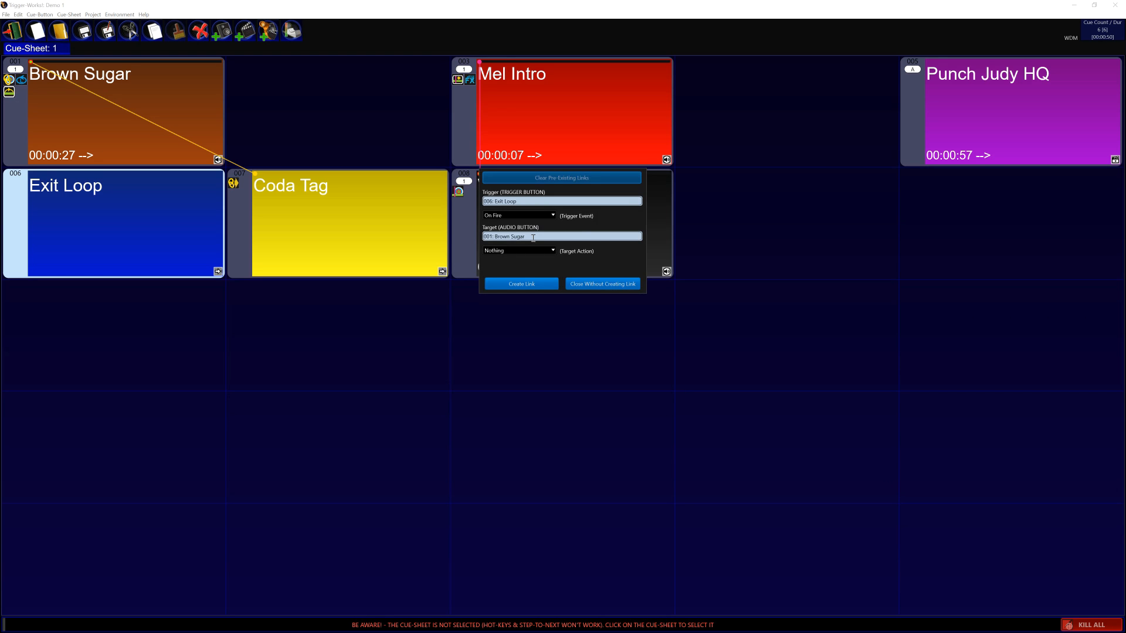
pyautogui.click(546, 249)
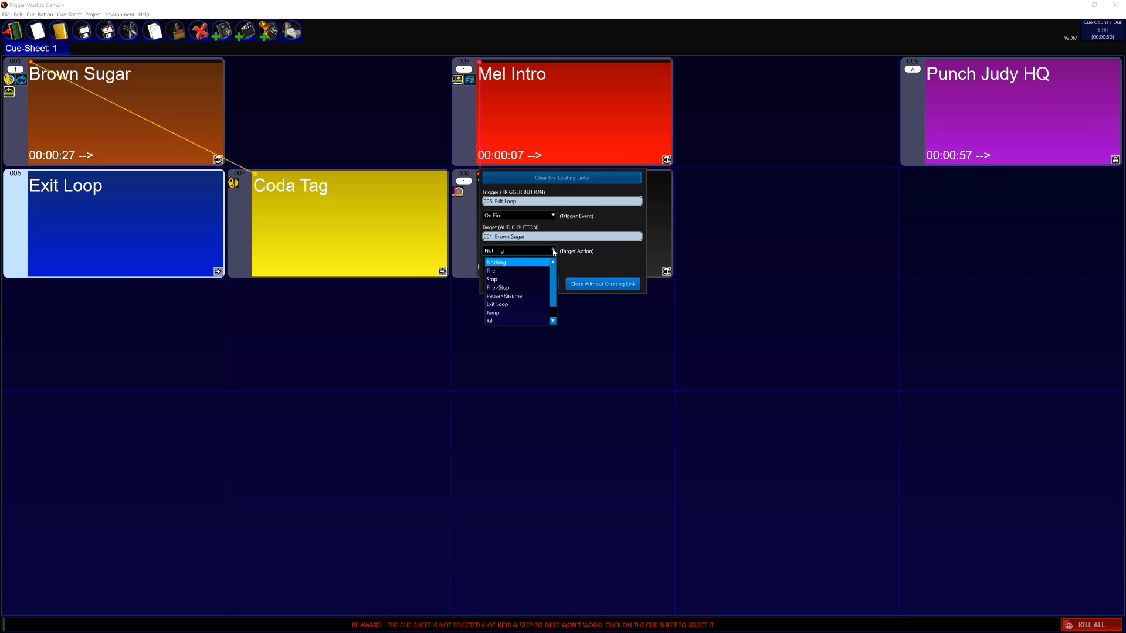
pyautogui.click(512, 305)
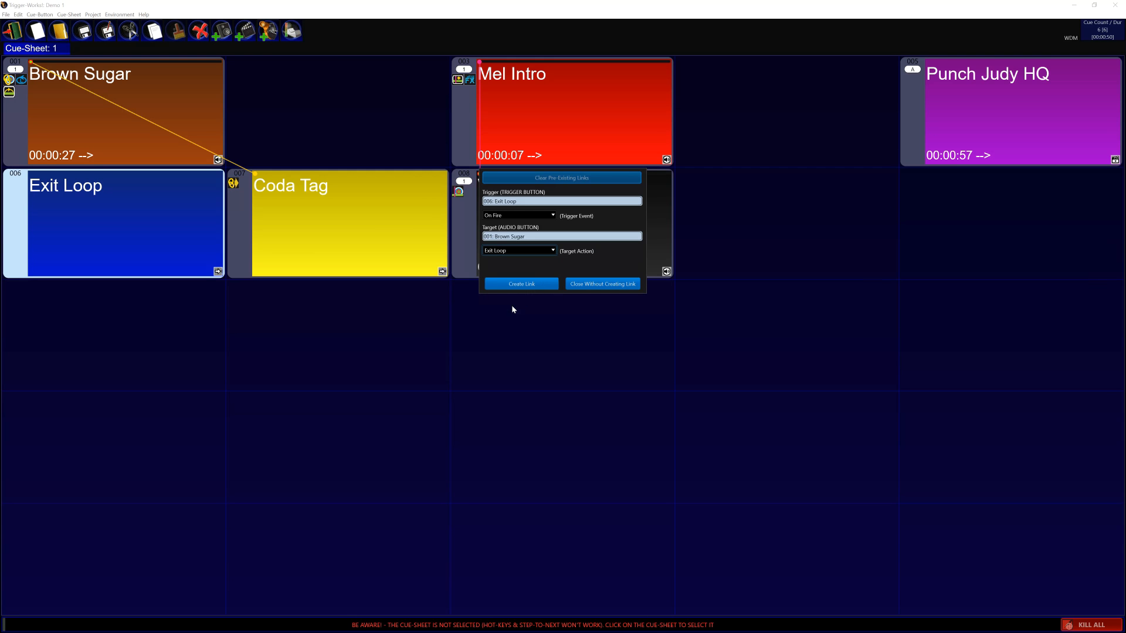
pyautogui.click(534, 285)
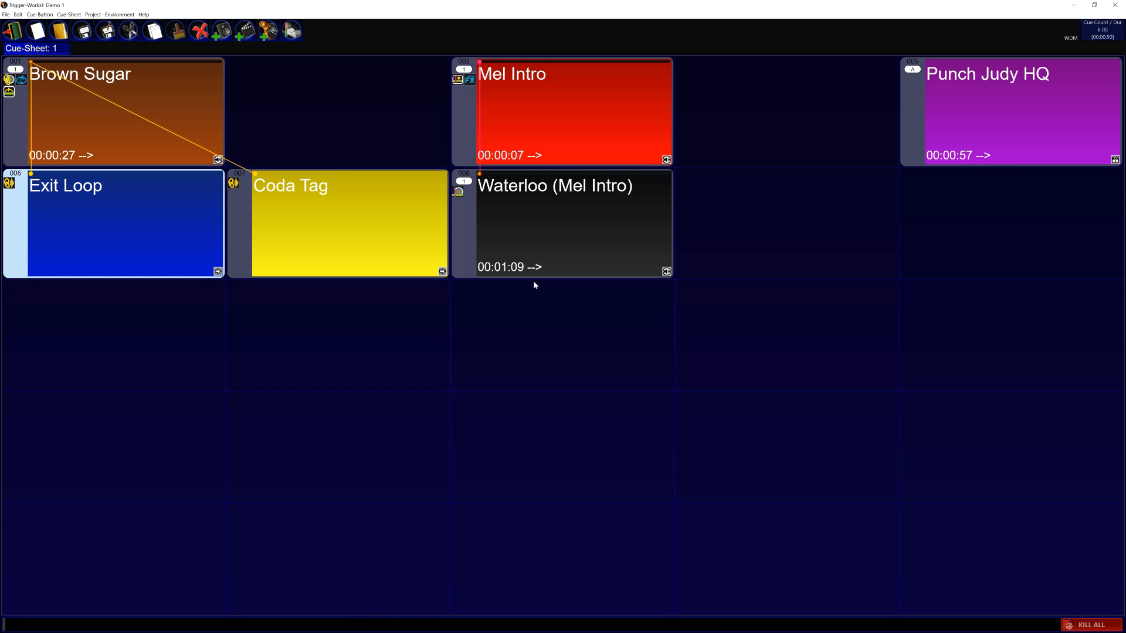
# Test the link by playing Brown Sugar and firing the Exit Loop trigger during its loop.
pyautogui.click(145, 144)
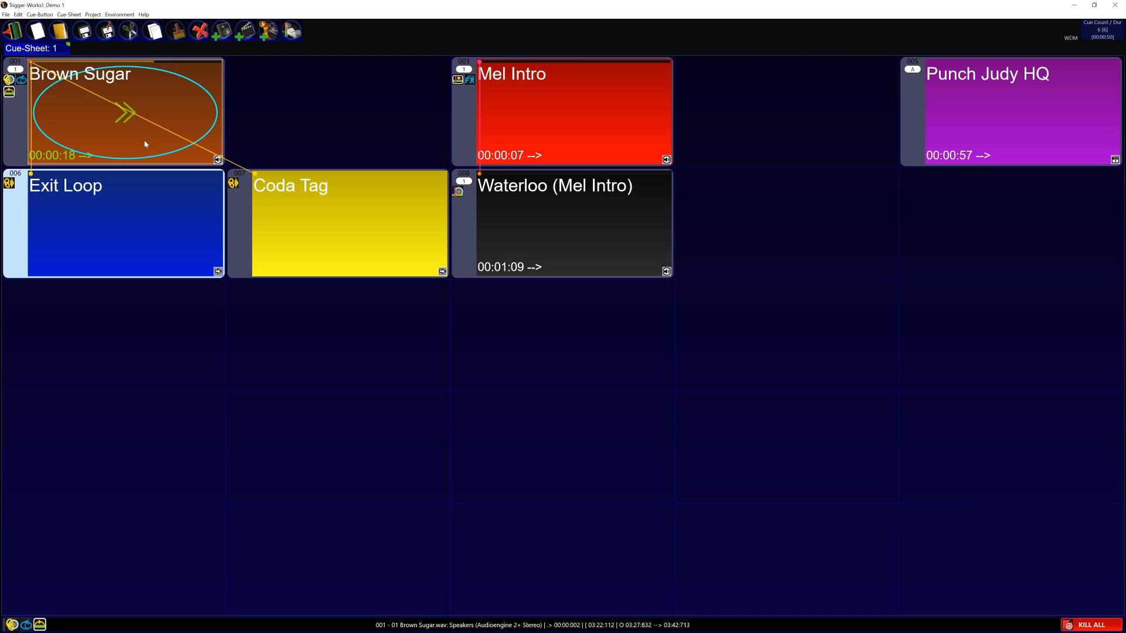
pyautogui.click(93, 240)
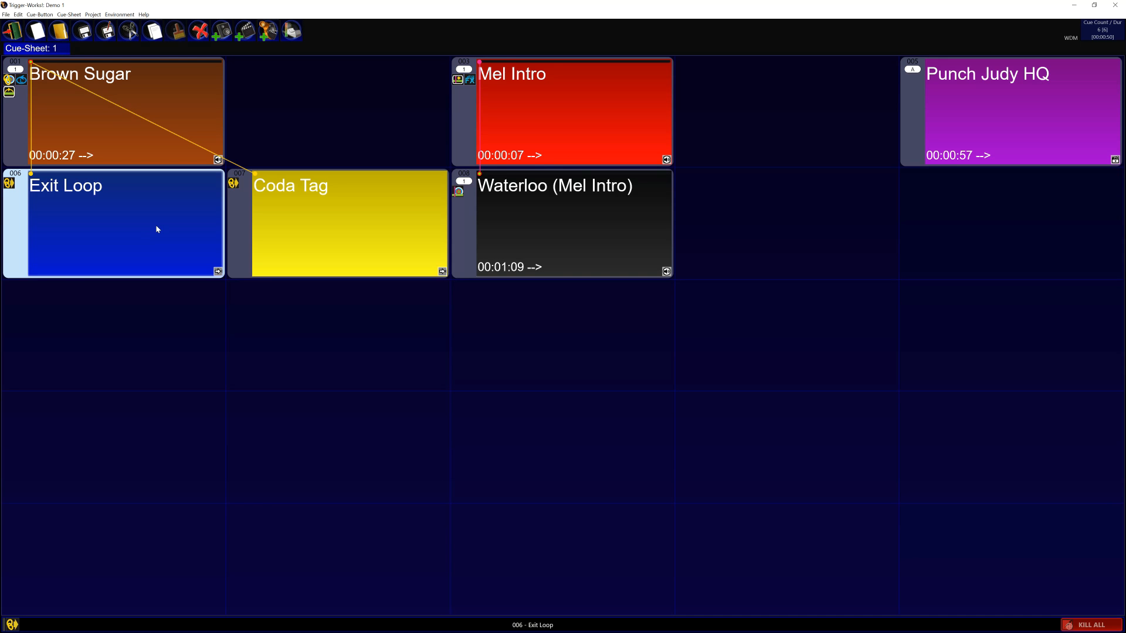
# Play Brown Sugar and fire the Coda Tag trigger while the cue is running to test their link.
pyautogui.click(173, 145)
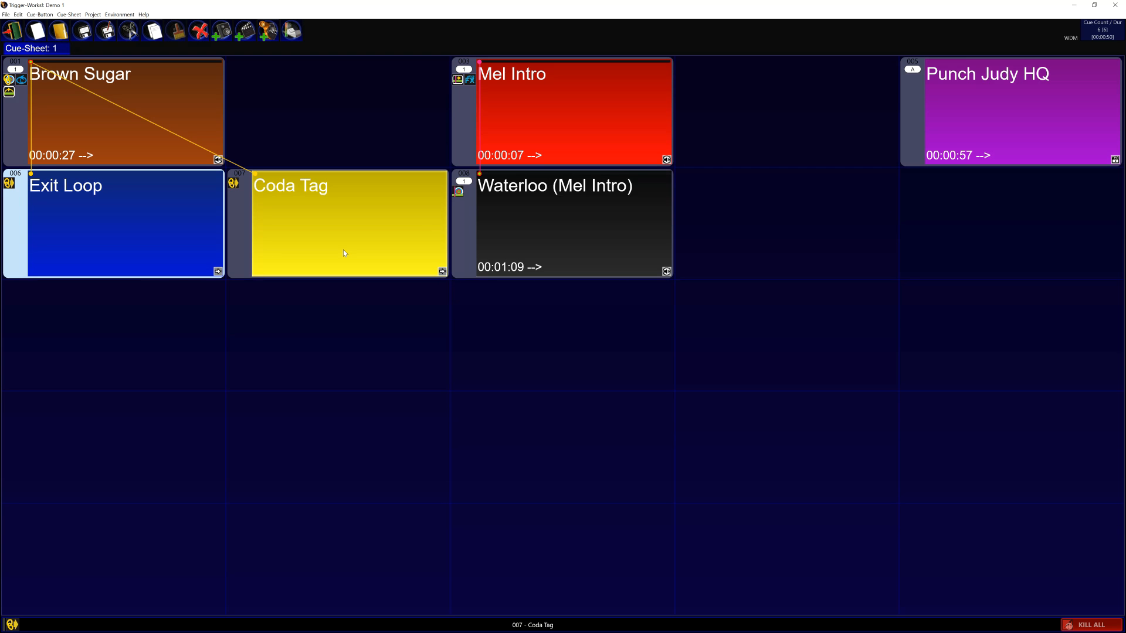
pyautogui.click(161, 146)
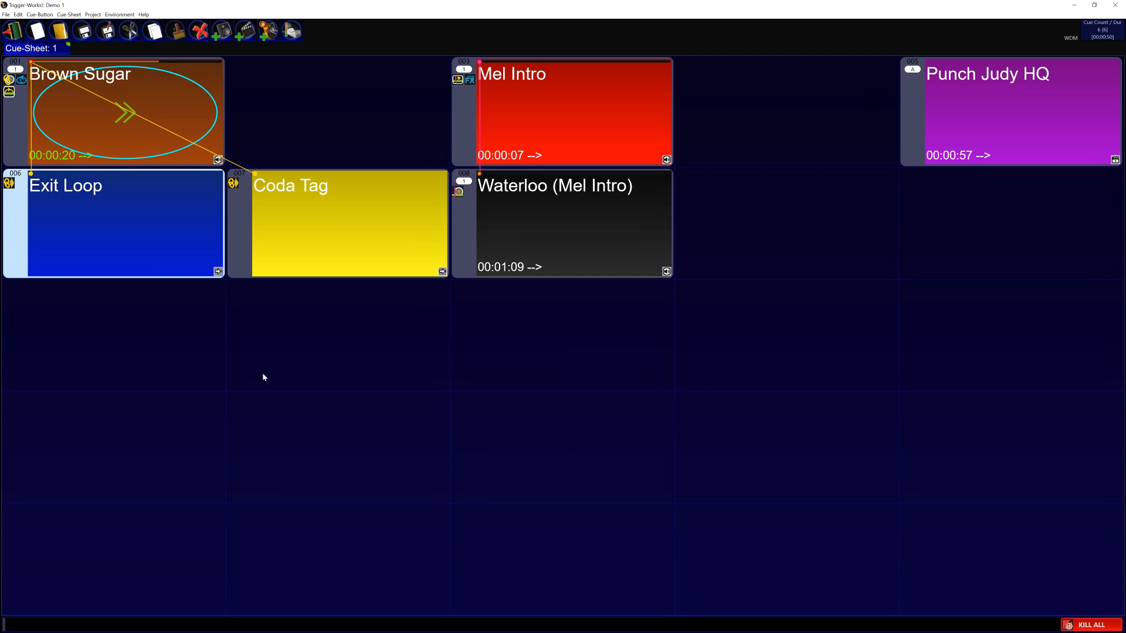
pyautogui.click(334, 235)
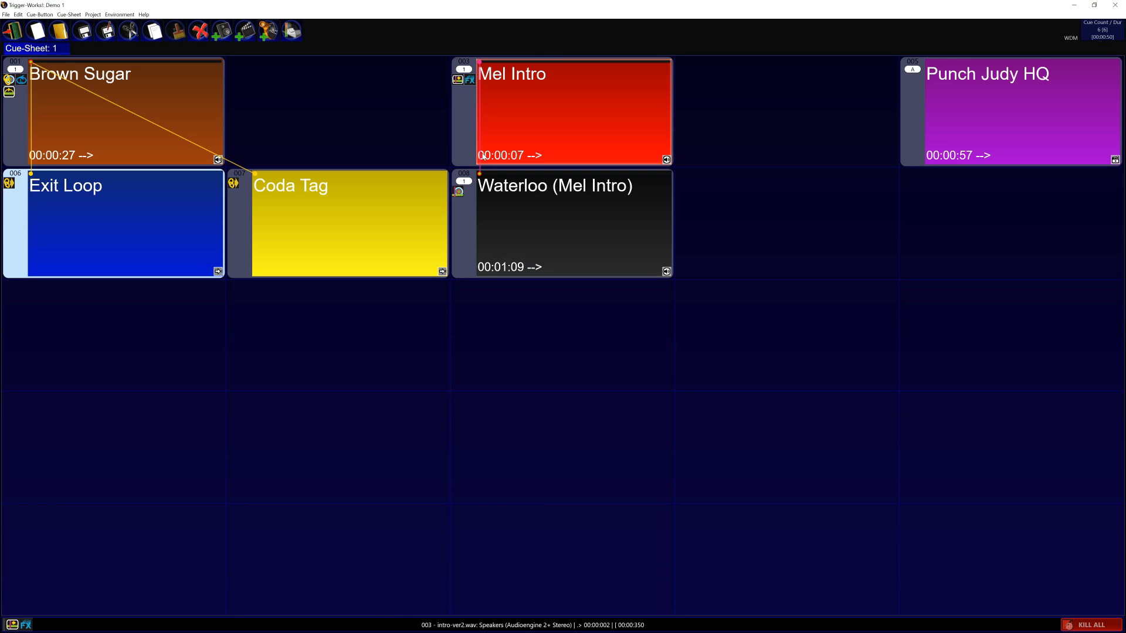
# Examine Mel Intro's Reverb effect settings and its trigger sync that fires Waterloo (Mel Intro), and close the button properties.
pyautogui.rightClick(463, 117)
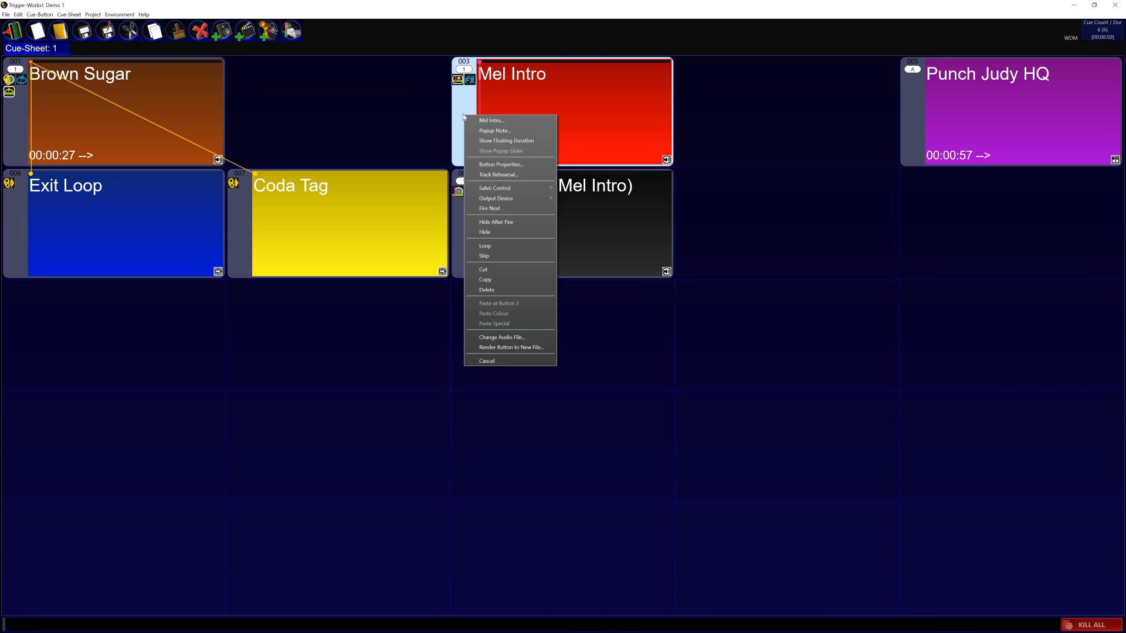
pyautogui.click(497, 166)
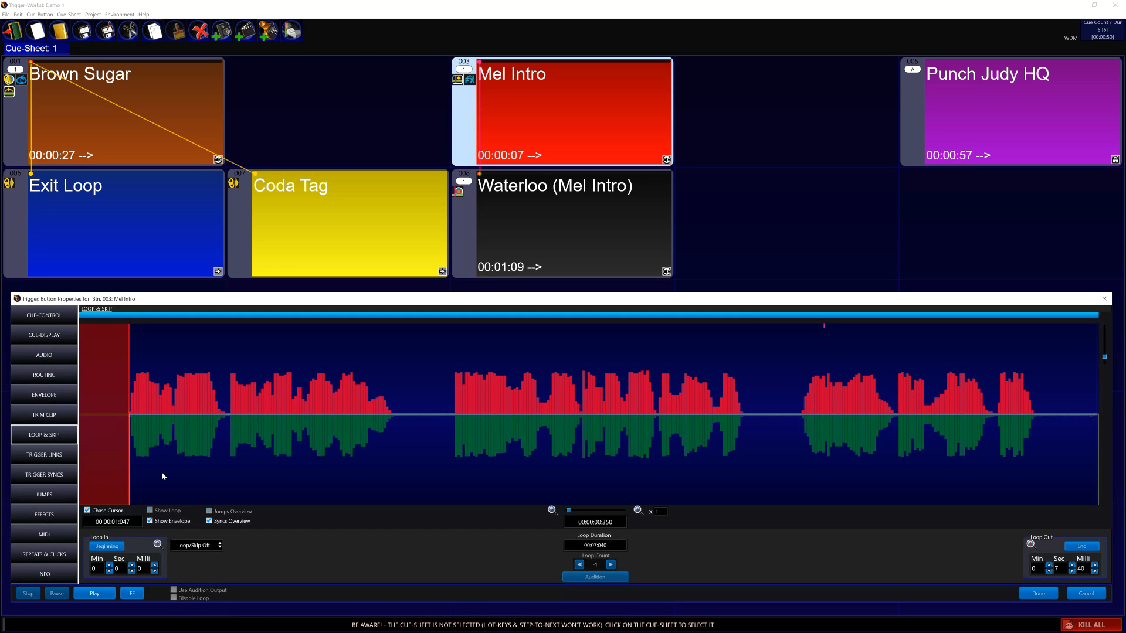
pyautogui.click(44, 514)
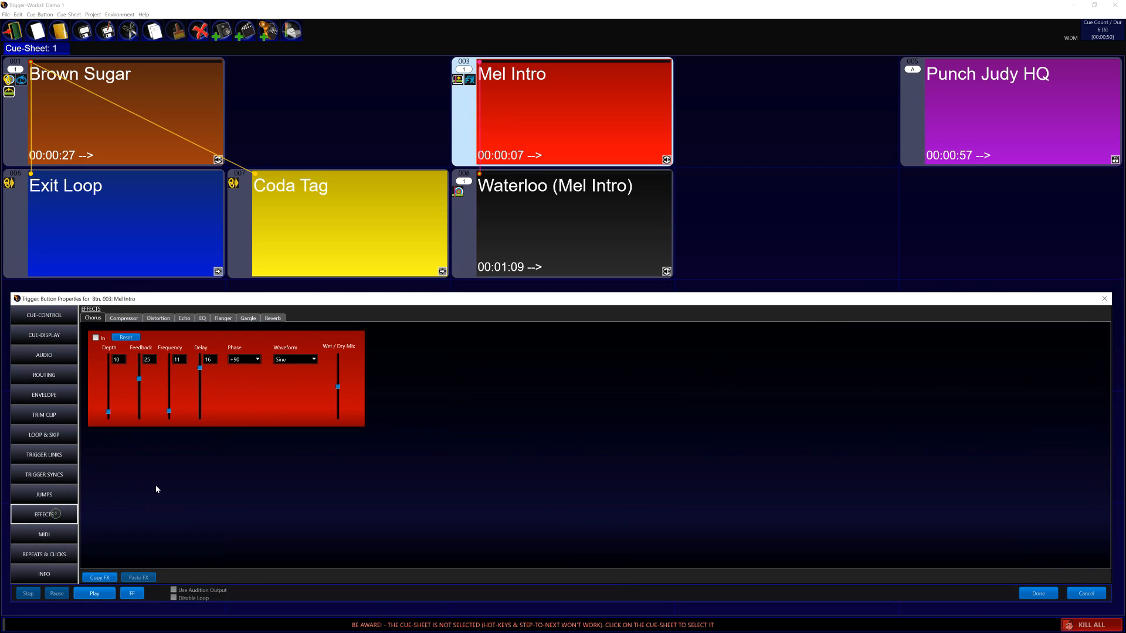
pyautogui.click(274, 319)
pyautogui.click(96, 337)
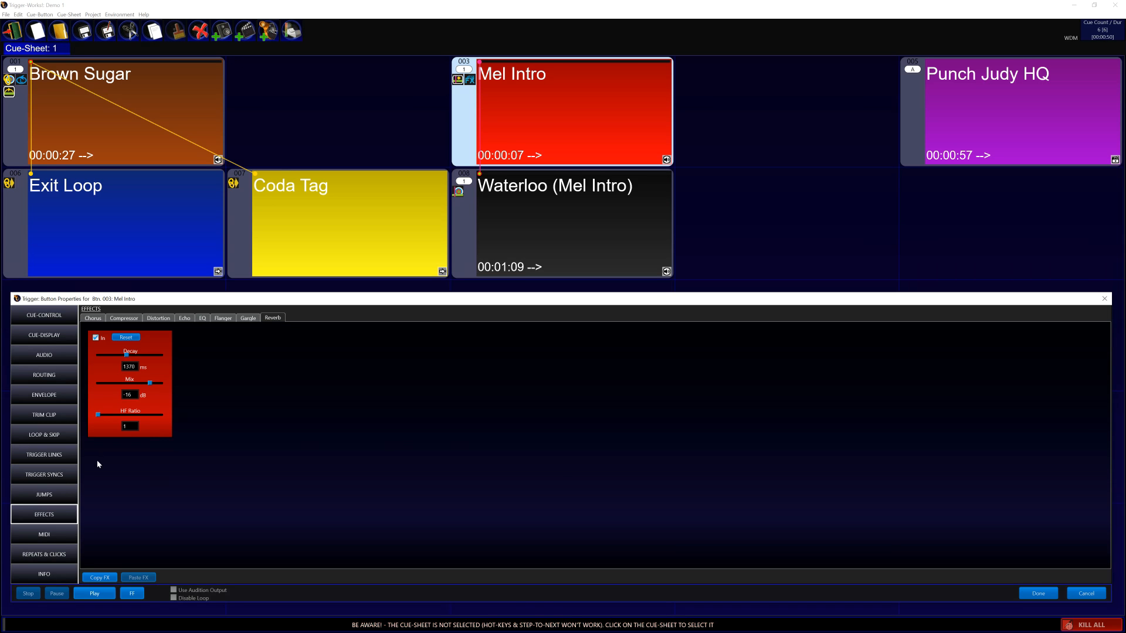
pyautogui.click(57, 475)
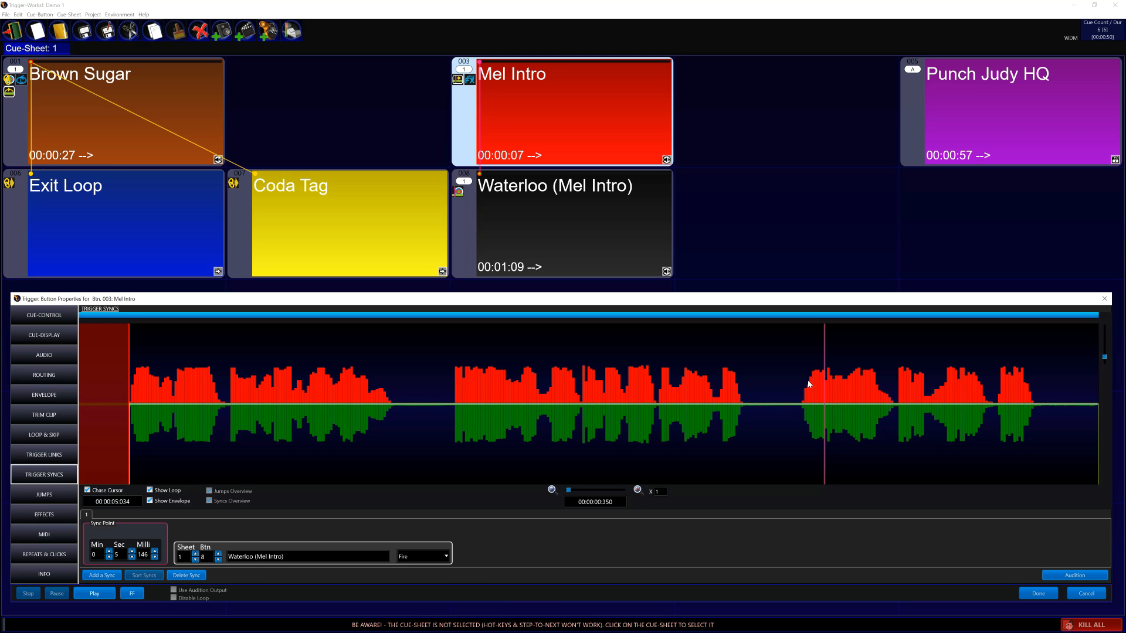
pyautogui.click(1038, 594)
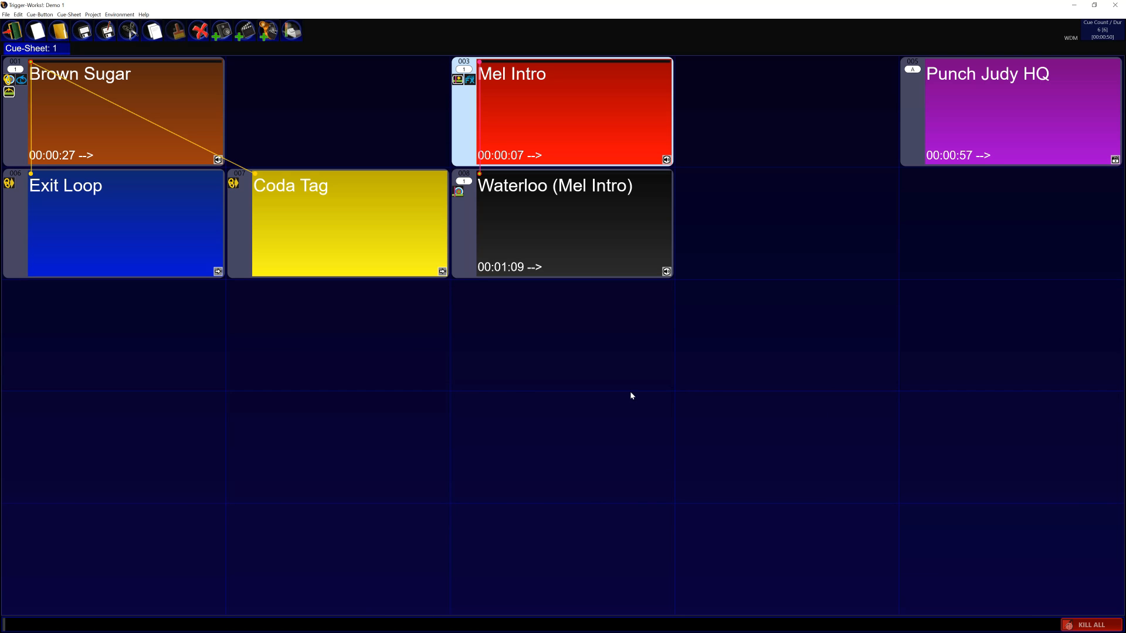
# Inspect the volume envelope around the start of Waterloo (Mel Intro) in its button properties and close them.
pyautogui.rightClick(467, 220)
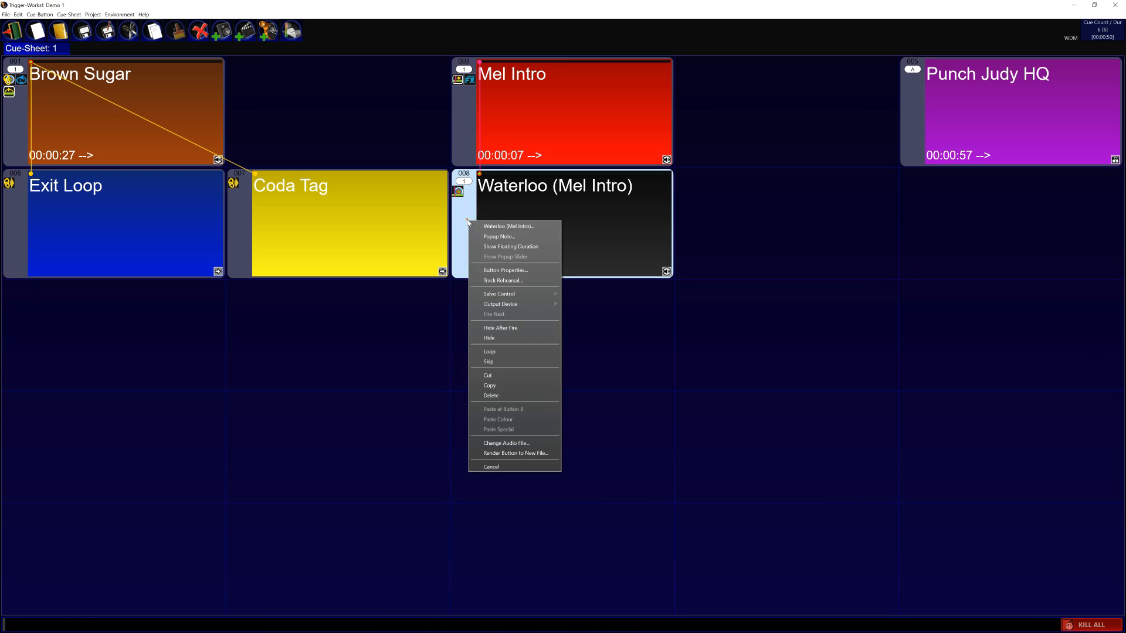
pyautogui.click(521, 272)
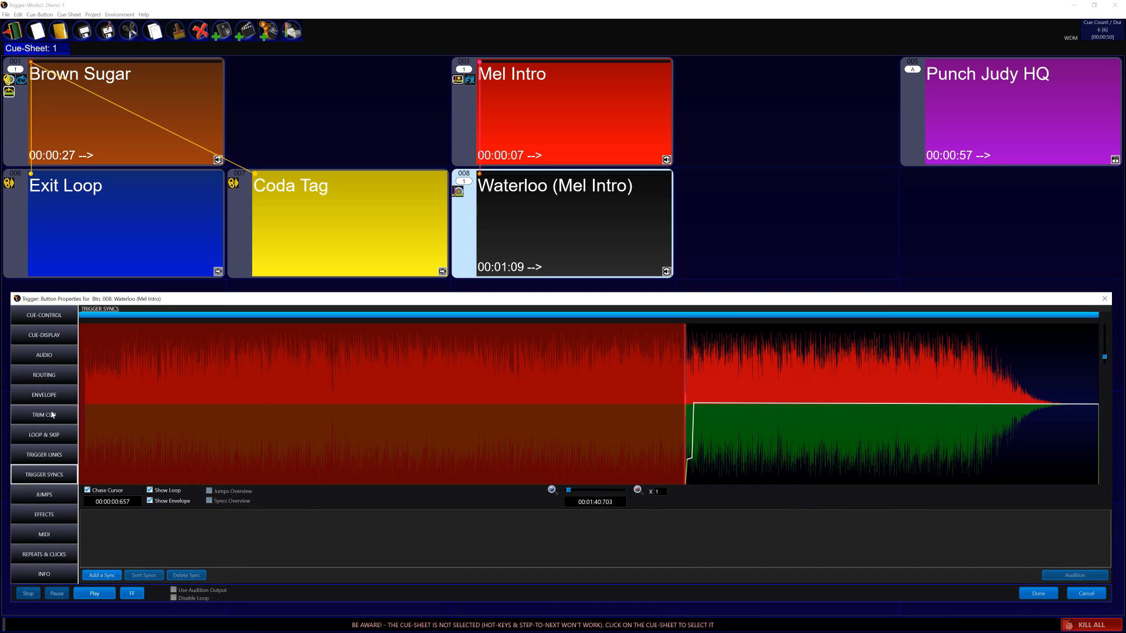
pyautogui.click(44, 395)
pyautogui.scroll(3, 693, 431)
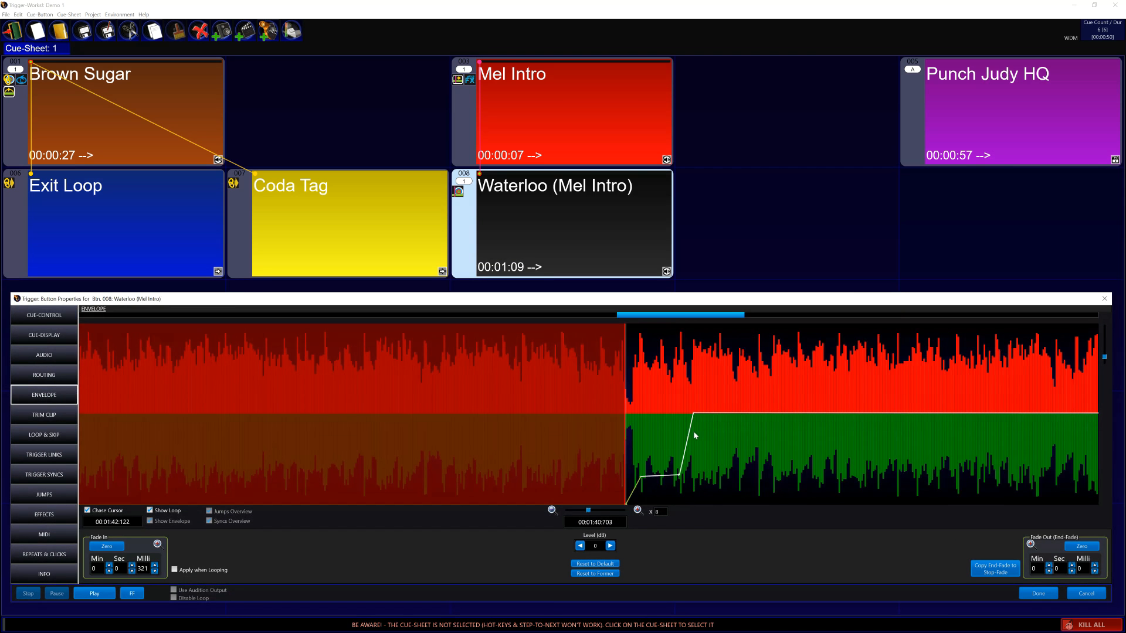
pyautogui.scroll(1, 692, 431)
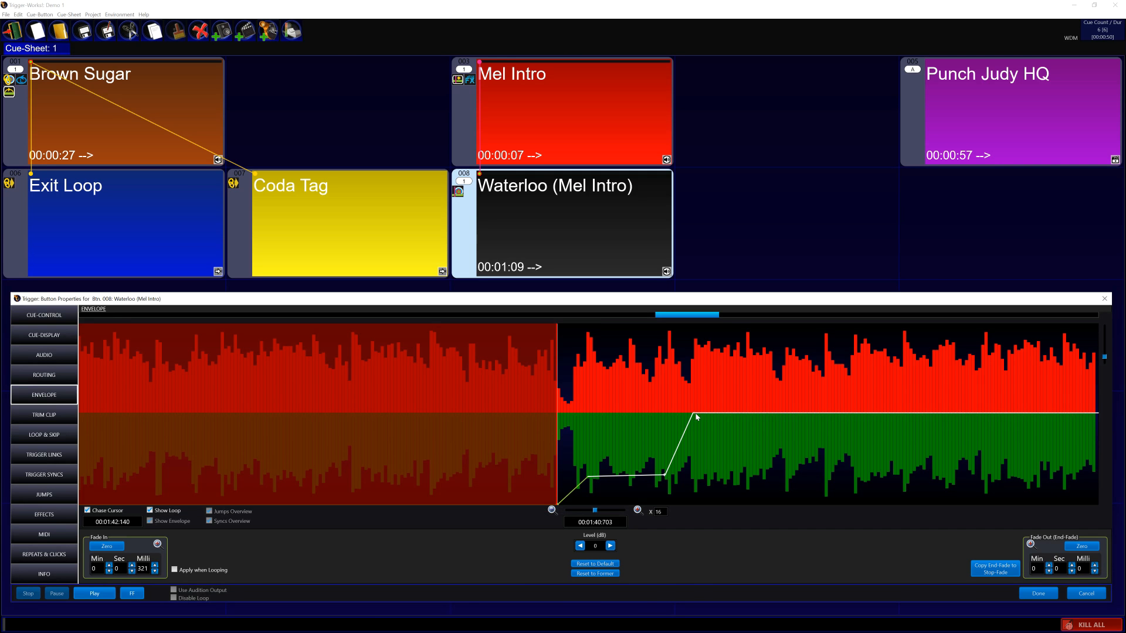
pyautogui.click(1045, 592)
# Play Mel Intro to test its trigger sync with Waterloo (Mel Intro), and stop the Waterloo cue.
pyautogui.click(554, 142)
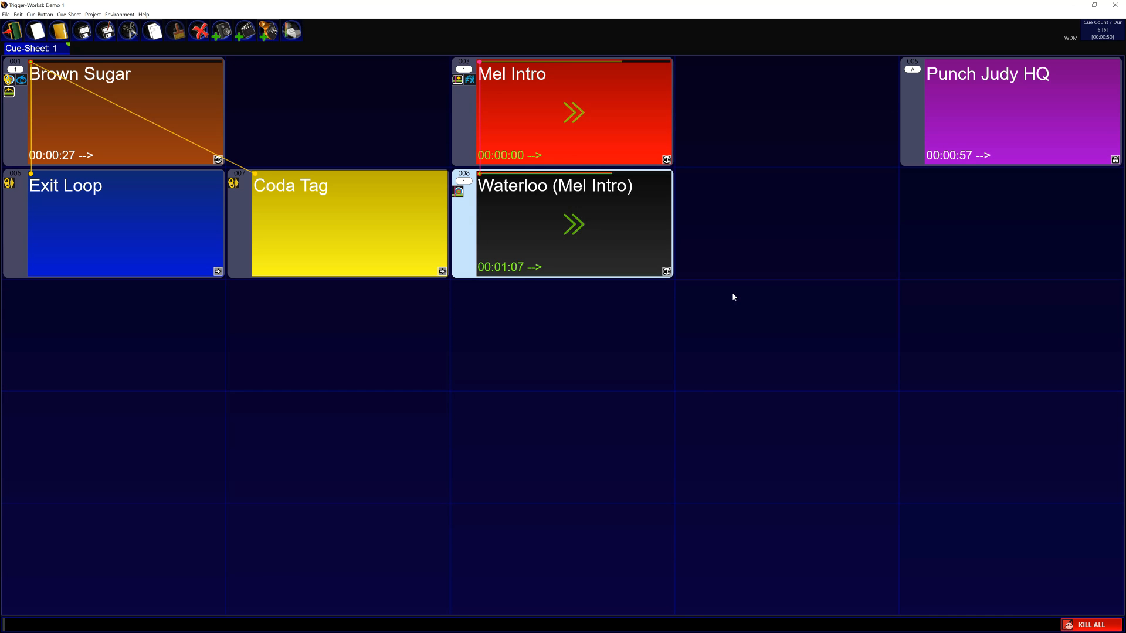
pyautogui.click(613, 248)
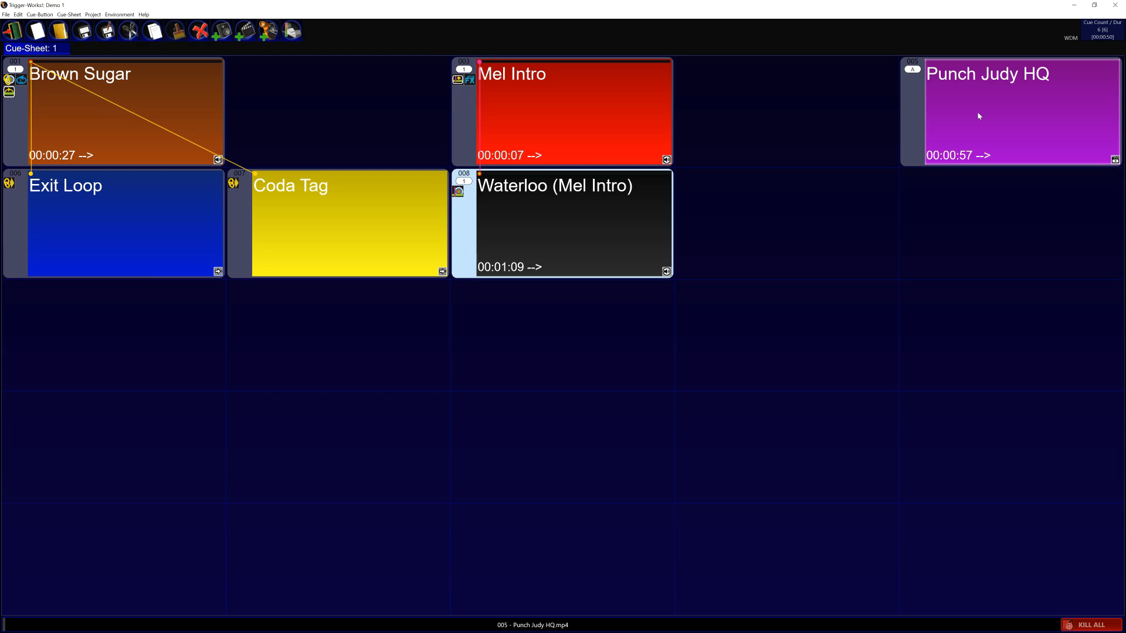
# Cue the Punch Judy HQ video in its paused state, play it briefly, and stop it.
pyautogui.click(995, 111)
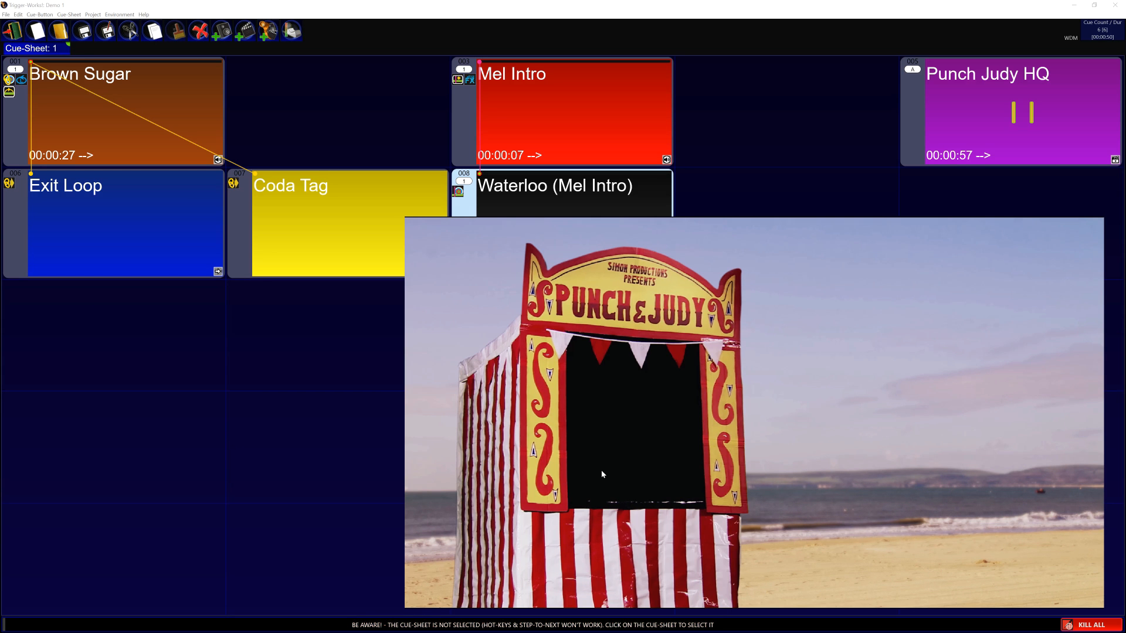
pyautogui.click(1024, 104)
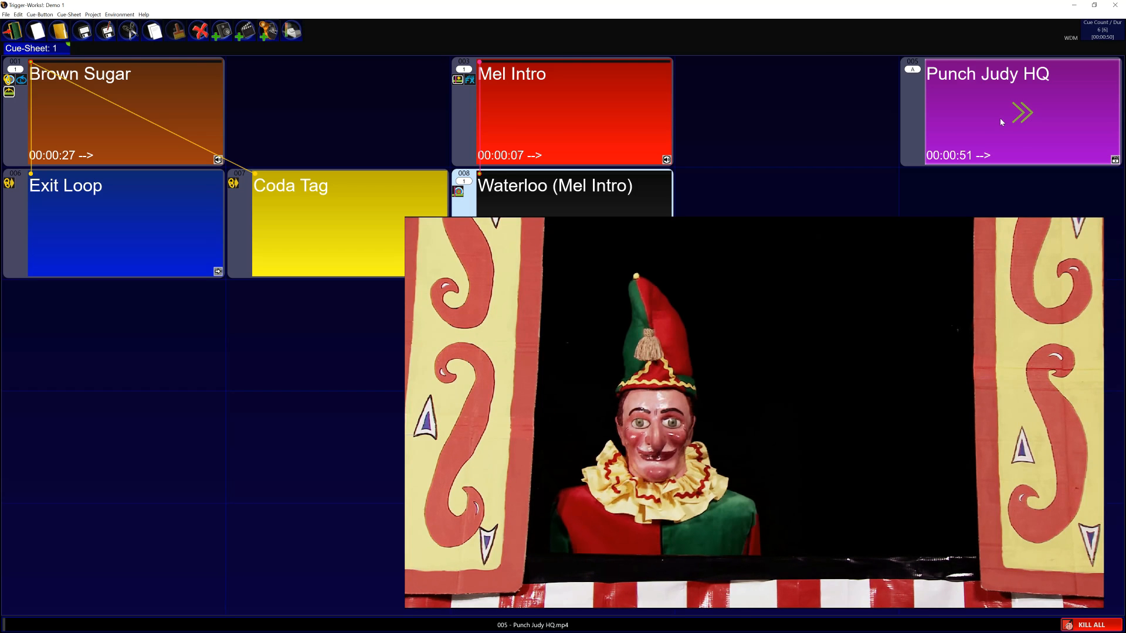
pyautogui.click(1000, 118)
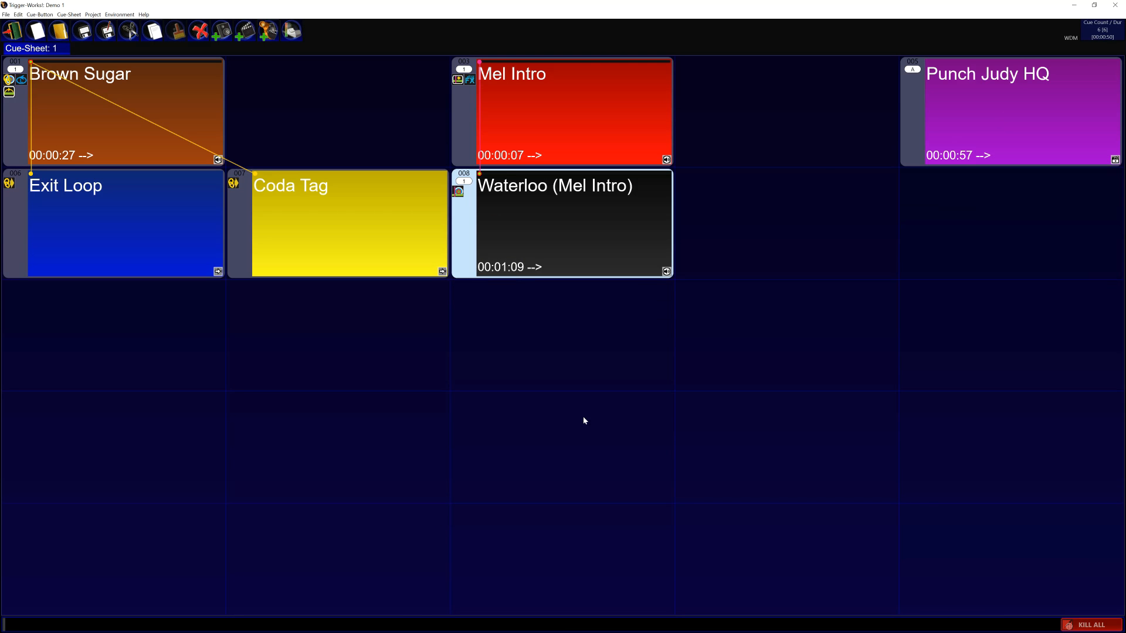